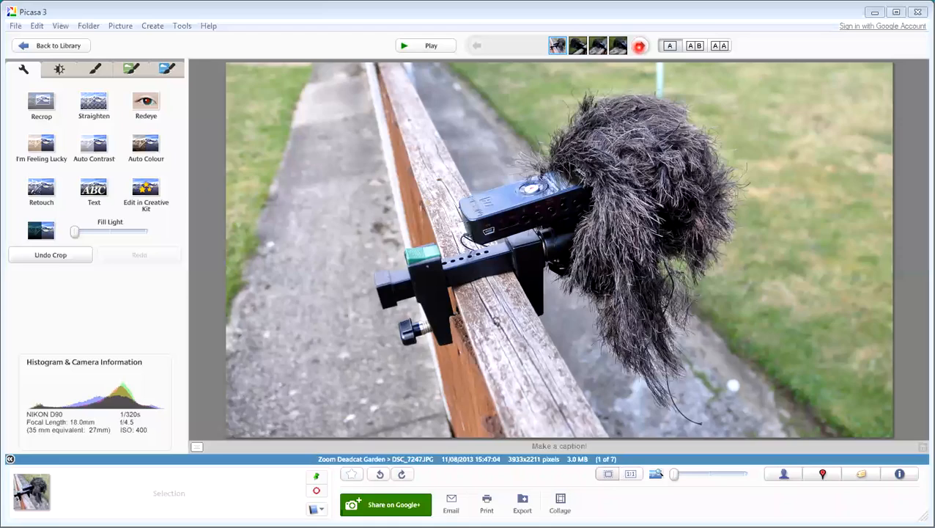
Step: Browse through all seven photos in the folder and return to the first one, DSC_7247.JPG
{"action": "left_click", "coordinate": [639, 45]}
{"action": "left_click", "coordinate": [639, 45]}
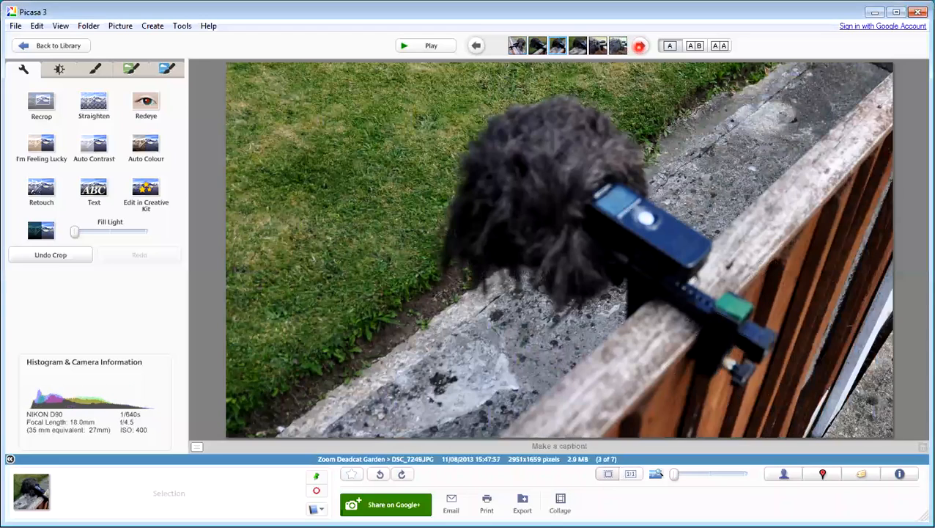
{"action": "left_click", "coordinate": [639, 45]}
{"action": "left_click", "coordinate": [639, 45]}
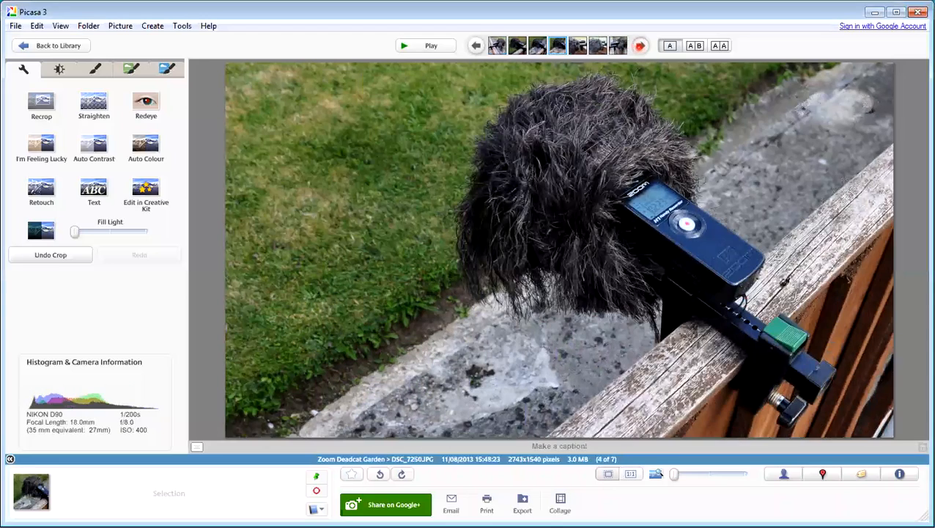
{"action": "left_click", "coordinate": [639, 45]}
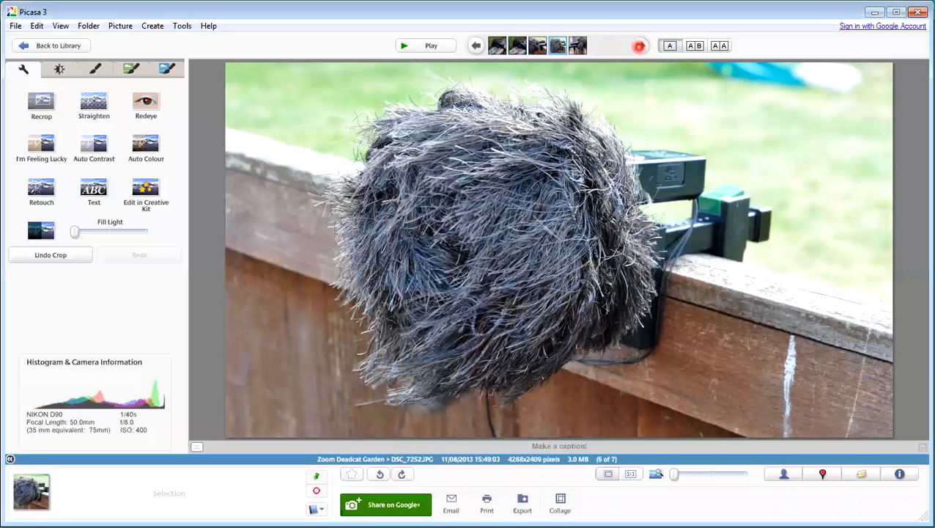
{"action": "left_click", "coordinate": [639, 46]}
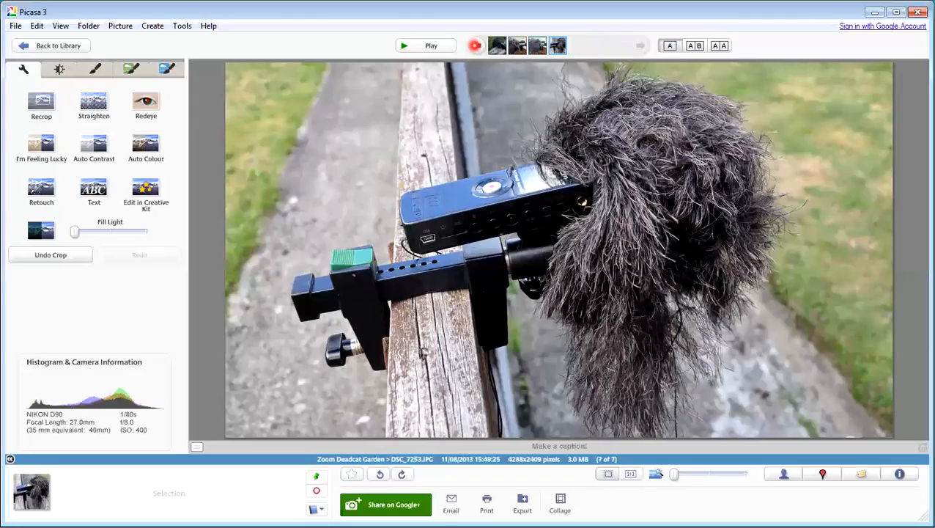
{"action": "left_click", "coordinate": [475, 45]}
{"action": "left_click", "coordinate": [476, 46]}
{"action": "left_click", "coordinate": [476, 45]}
{"action": "left_click", "coordinate": [475, 45]}
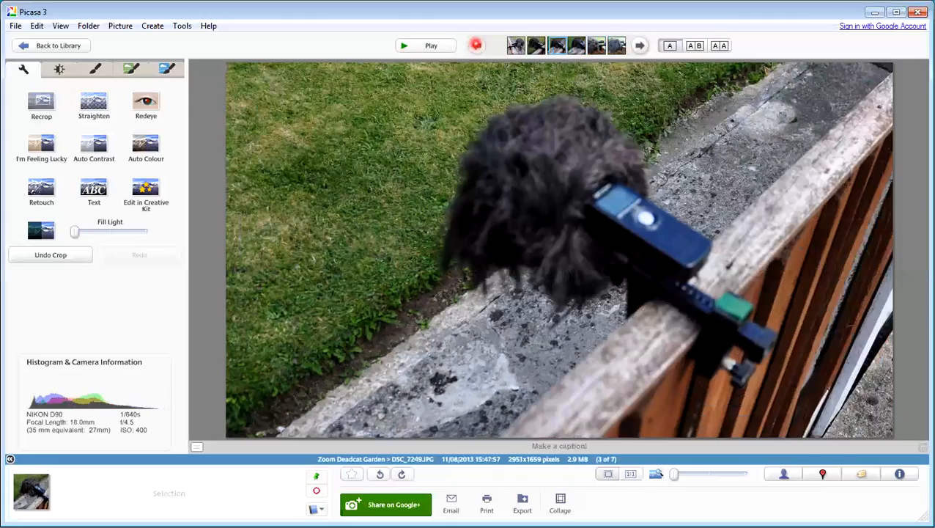
{"action": "left_click", "coordinate": [476, 45]}
{"action": "left_click", "coordinate": [475, 46]}
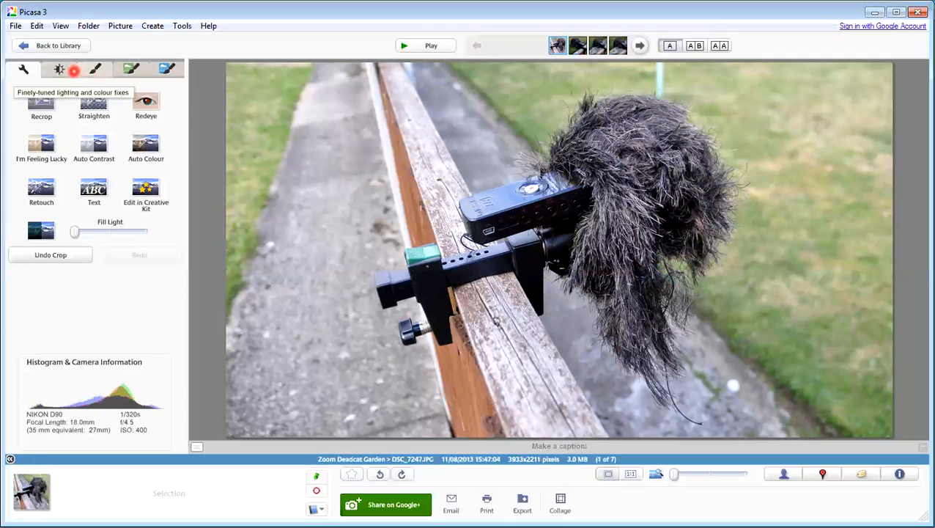
Step: Raise the first photo's Highlights to about a third and its Shadows to about an eighth of their ranges
{"action": "left_click", "coordinate": [60, 69]}
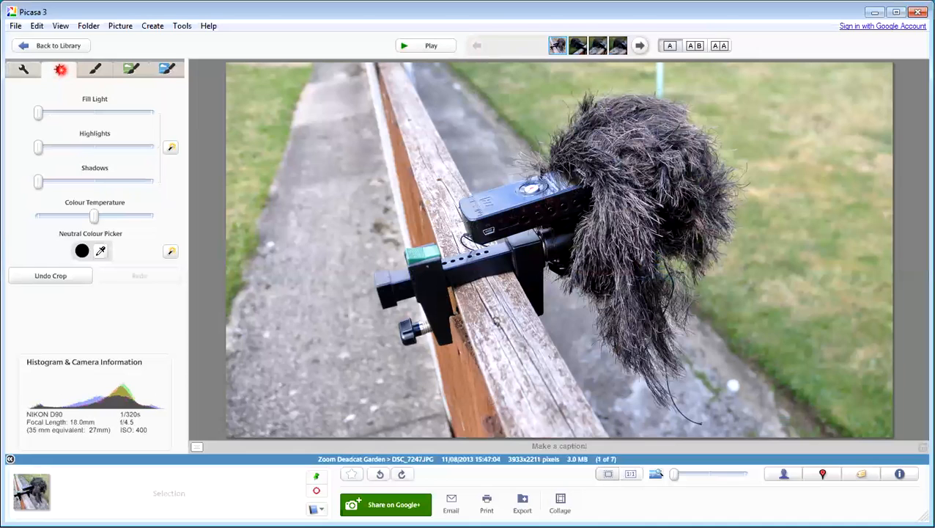
{"action": "left_click", "coordinate": [20, 69]}
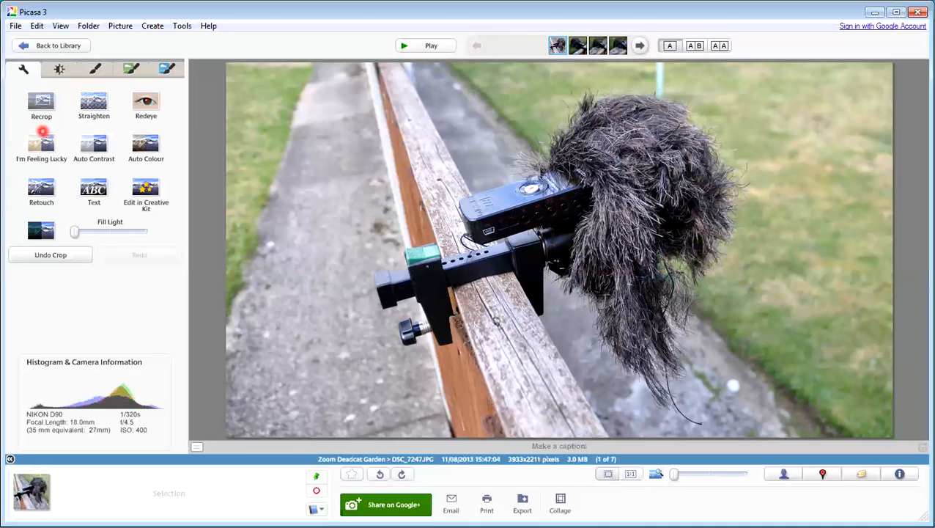
{"action": "left_click", "coordinate": [57, 68]}
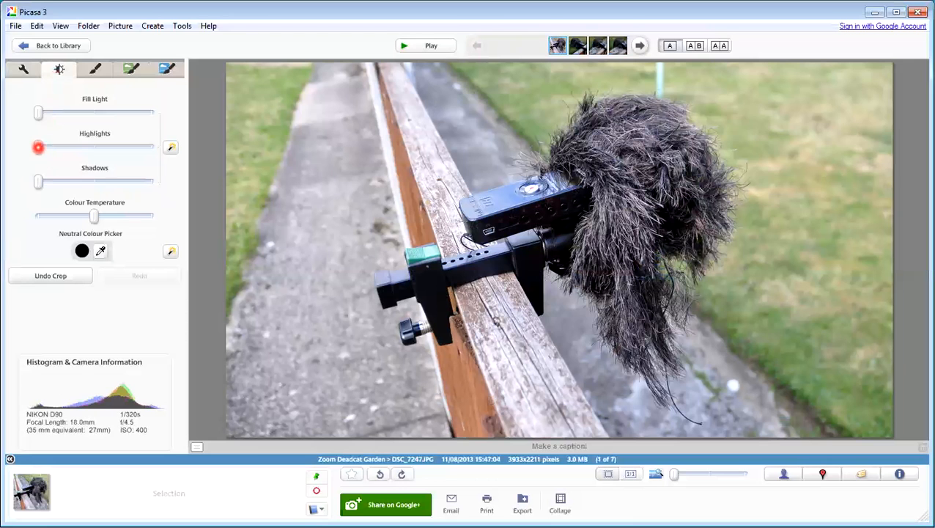
{"action": "left_click_drag", "start_coordinate": [38, 147], "coordinate": [66, 155]}
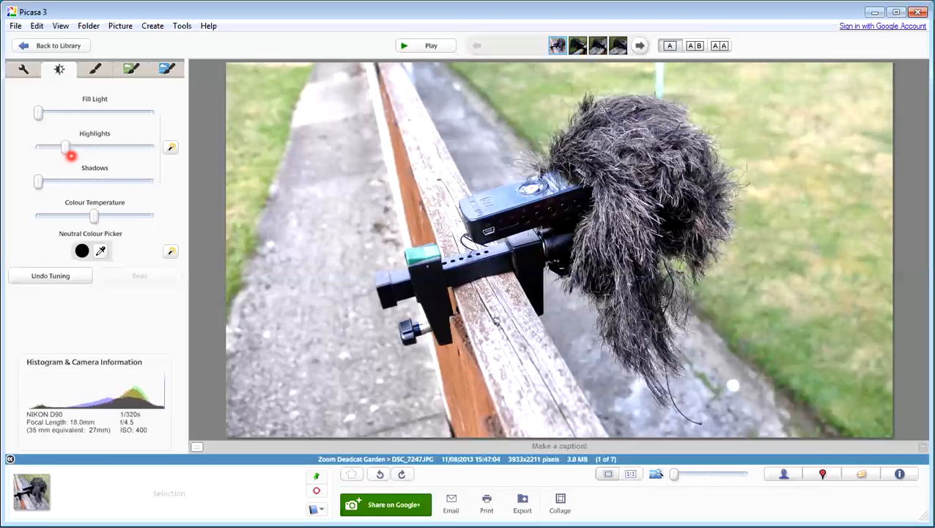
{"action": "mouse_move", "coordinate": [66, 149]}
{"action": "left_mouse_down"}
{"action": "mouse_move", "coordinate": [35, 150]}
{"action": "mouse_move", "coordinate": [74, 155]}
{"action": "left_mouse_up"}
{"action": "left_click_drag", "start_coordinate": [32, 183], "coordinate": [52, 184]}
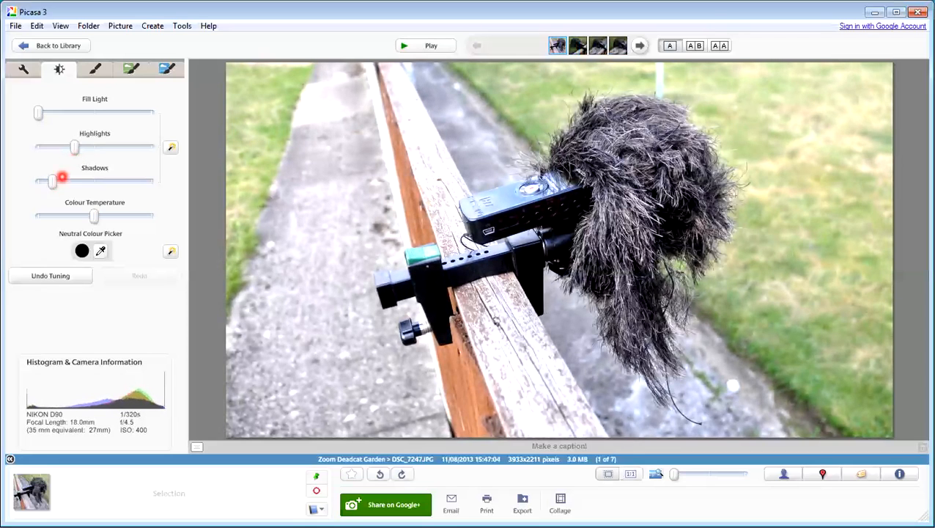
Step: Apply the Orton-ish effect to DSC_7247.JPG with Fade at about 80% and default Bloom and Brightness
{"action": "left_click", "coordinate": [95, 70]}
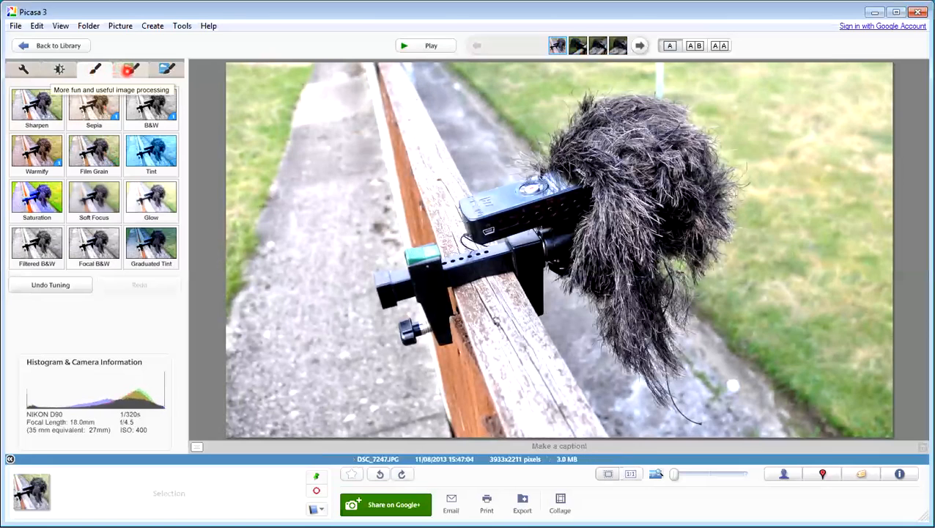
{"action": "left_click", "coordinate": [129, 69]}
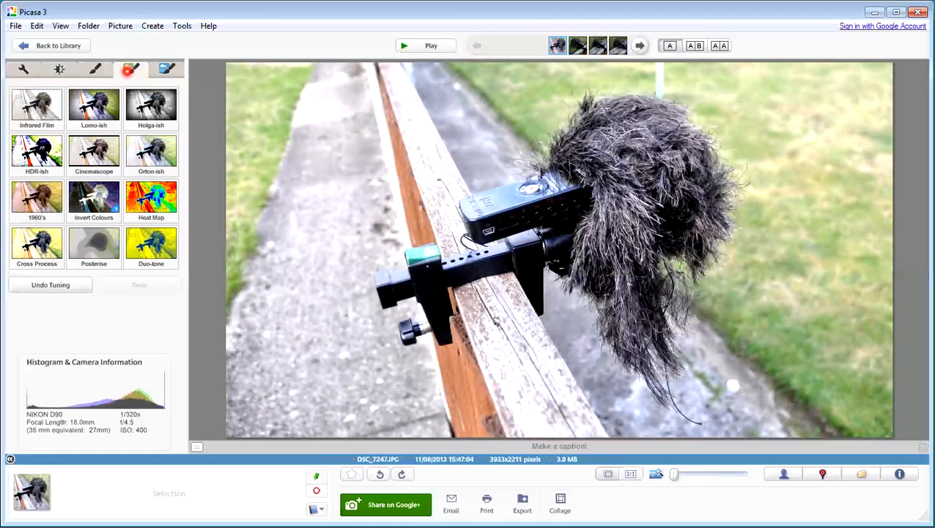
{"action": "left_click", "coordinate": [147, 151]}
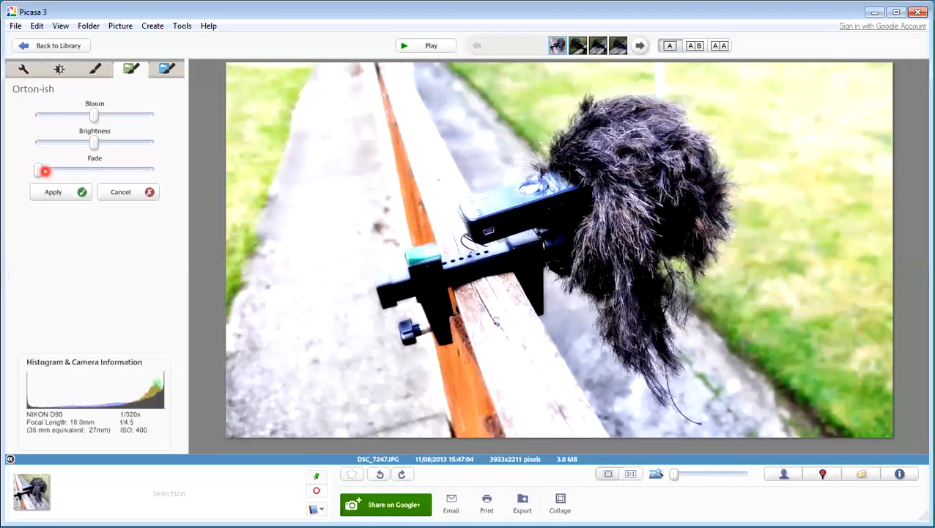
{"action": "left_click_drag", "start_coordinate": [36, 169], "coordinate": [151, 168]}
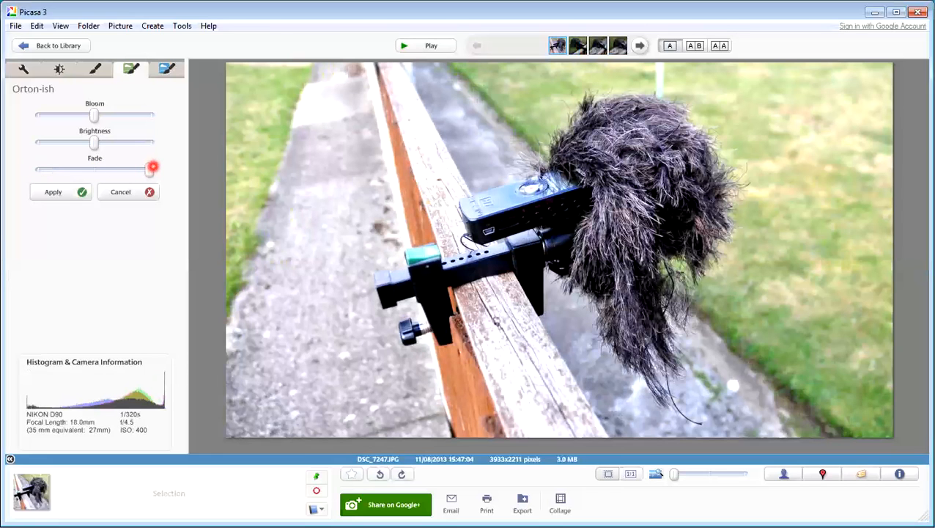
{"action": "left_click_drag", "start_coordinate": [151, 169], "coordinate": [96, 168]}
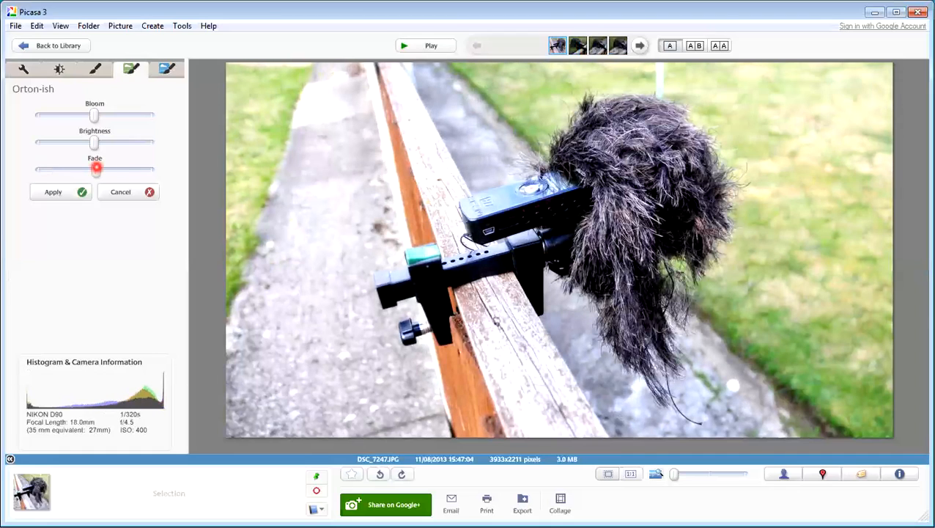
{"action": "left_click_drag", "start_coordinate": [96, 169], "coordinate": [130, 170]}
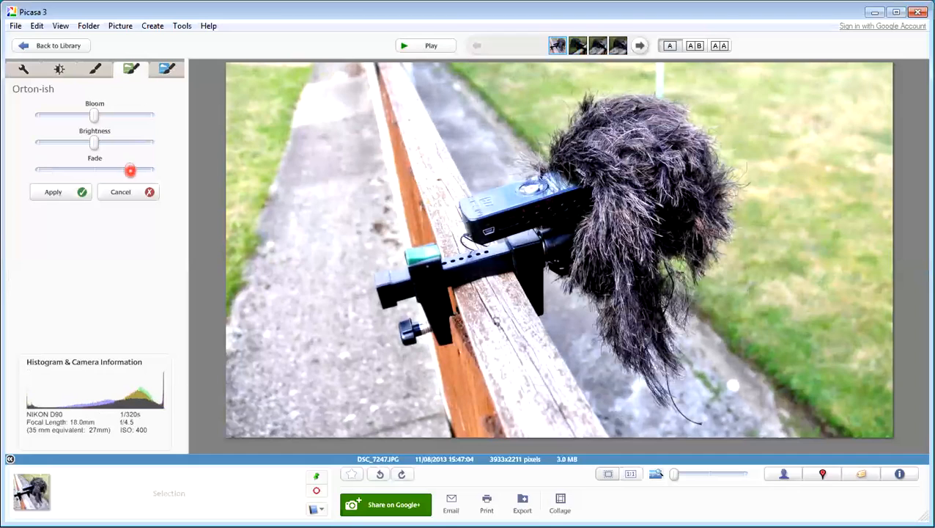
{"action": "left_click", "coordinate": [66, 192]}
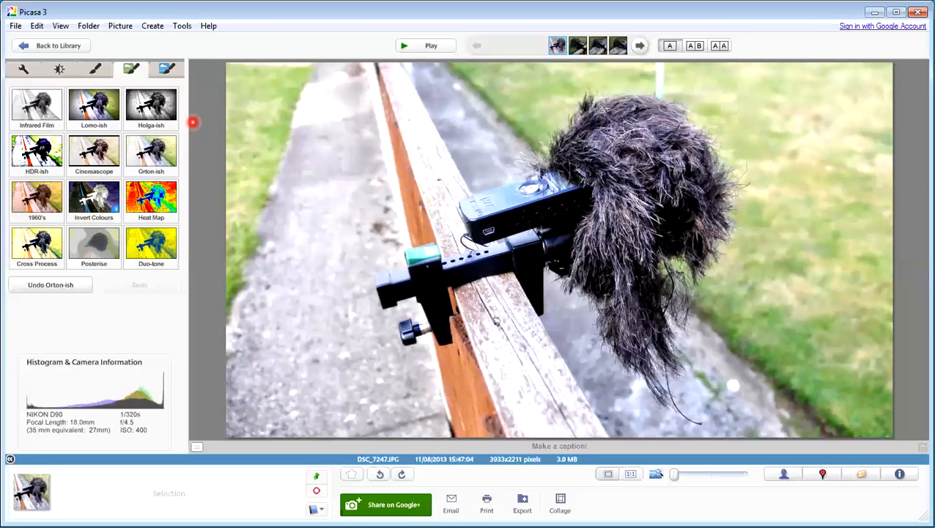
{"action": "left_click", "coordinate": [16, 26]}
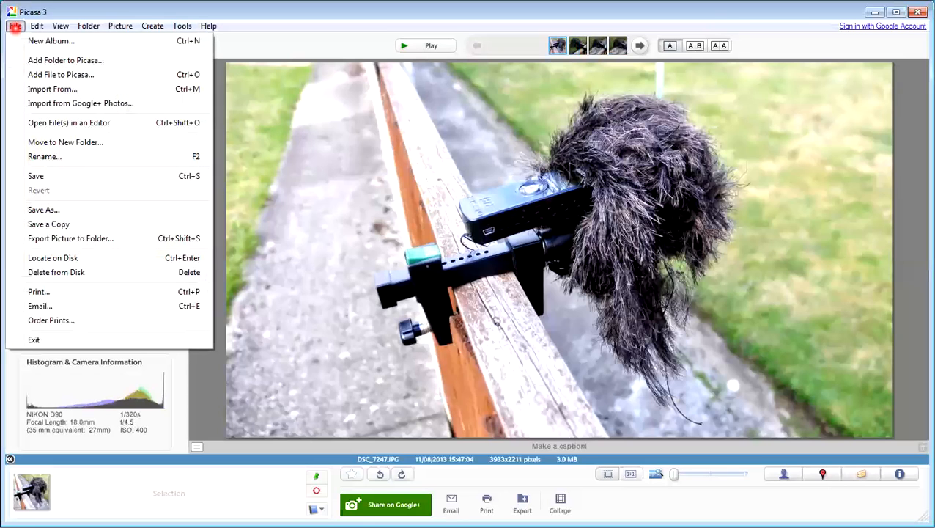
{"action": "left_click", "coordinate": [109, 224]}
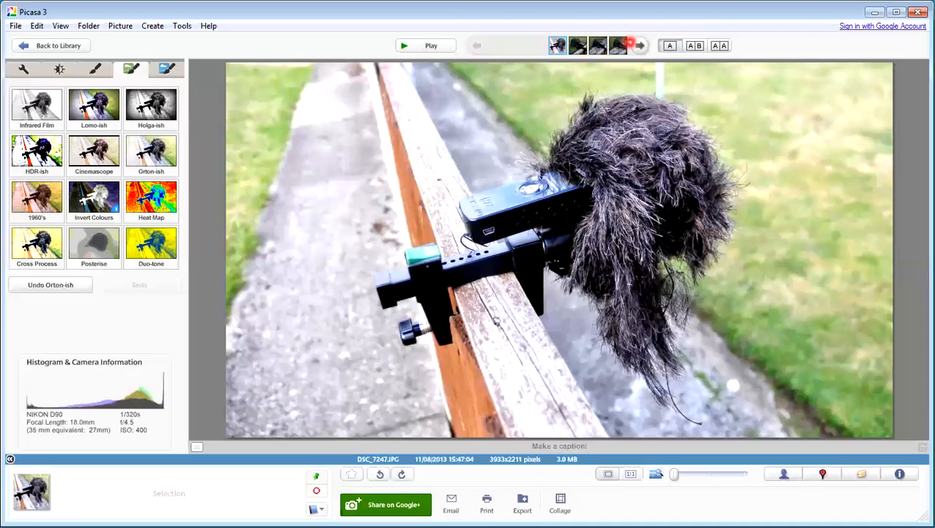
Step: Look through the remaining photos up to the last one and return to the edited first photo for comparison
{"action": "left_click", "coordinate": [636, 43]}
{"action": "left_click", "coordinate": [636, 43]}
{"action": "left_click", "coordinate": [636, 43]}
{"action": "left_click", "coordinate": [636, 44]}
{"action": "left_click", "coordinate": [636, 43]}
{"action": "left_click", "coordinate": [636, 43]}
{"action": "left_click", "coordinate": [636, 43]}
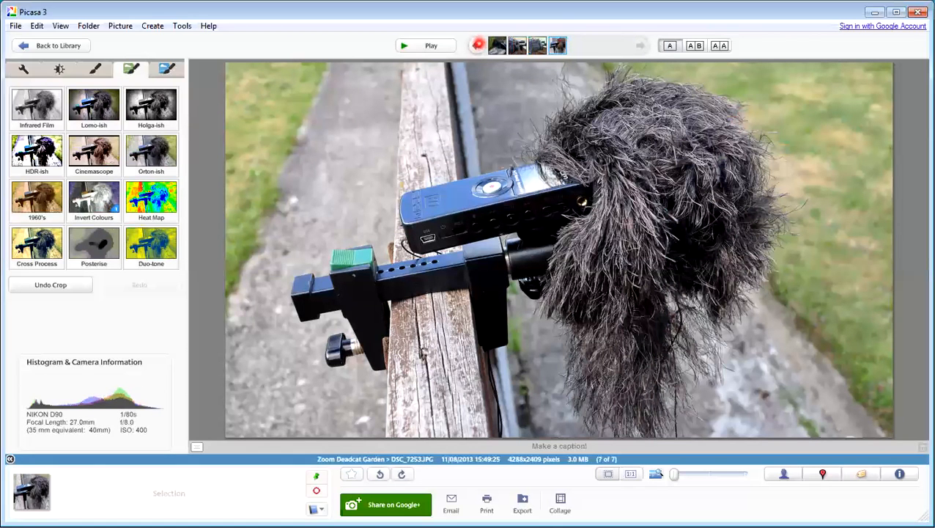
{"action": "left_click", "coordinate": [476, 45]}
{"action": "left_click", "coordinate": [476, 45]}
{"action": "left_click", "coordinate": [476, 46]}
{"action": "left_click", "coordinate": [476, 46]}
{"action": "left_click", "coordinate": [476, 45]}
{"action": "left_click", "coordinate": [476, 45]}
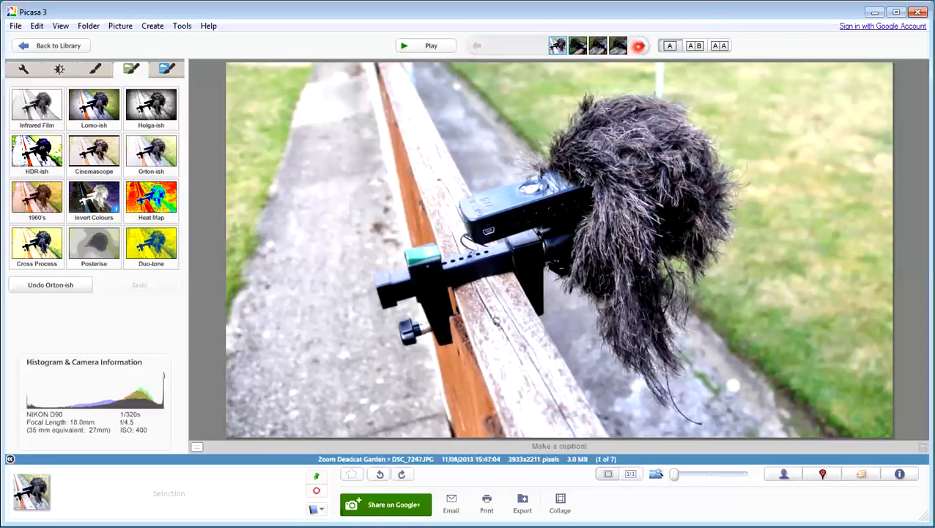
Step: Compare the first two photos, inspect the recorder in DSC_7248.JPG at 100% zoom, and return to the full-picture view
{"action": "left_click", "coordinate": [638, 46]}
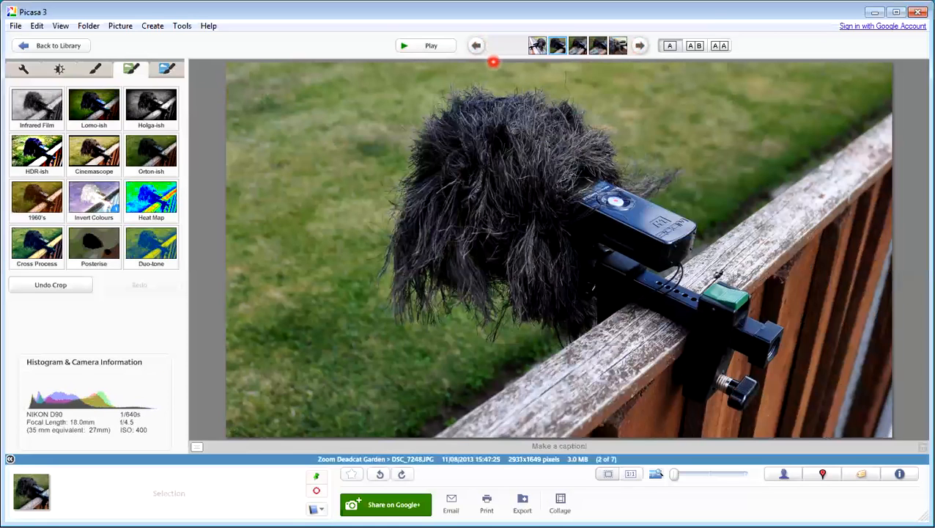
{"action": "left_click", "coordinate": [474, 45]}
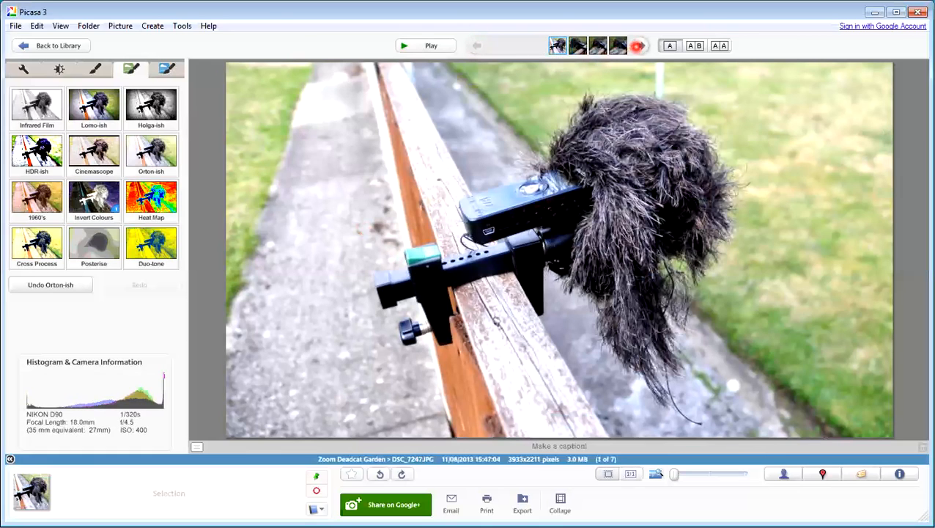
{"action": "left_click", "coordinate": [639, 45]}
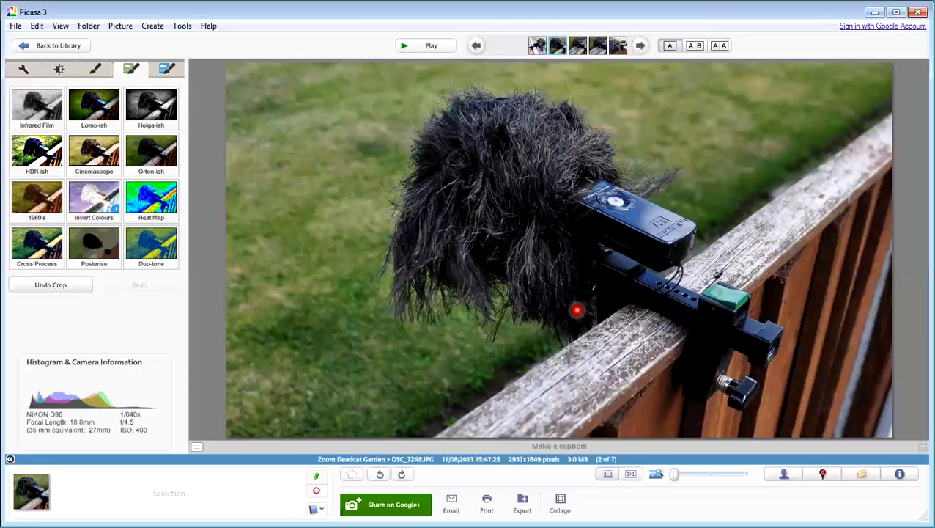
{"action": "left_click", "coordinate": [630, 475]}
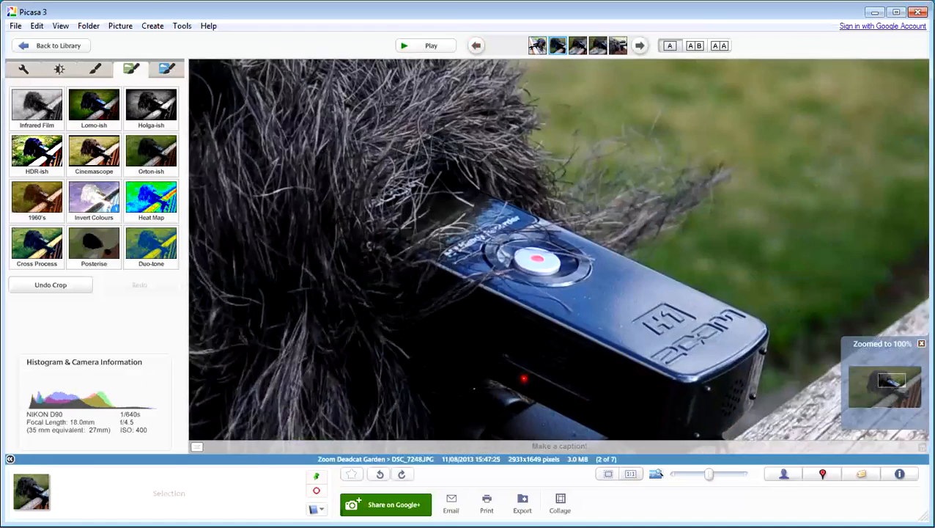
{"action": "left_click_drag", "start_coordinate": [544, 368], "coordinate": [479, 288]}
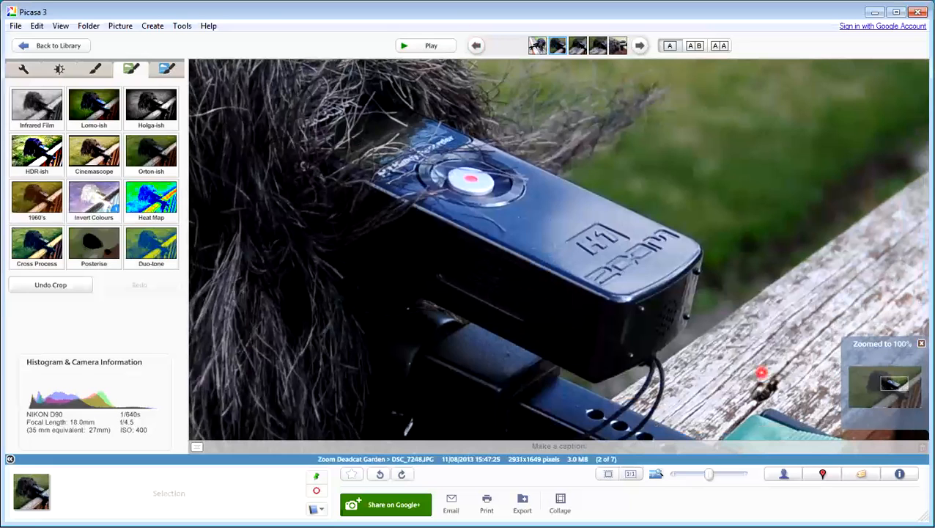
{"action": "left_click", "coordinate": [609, 473]}
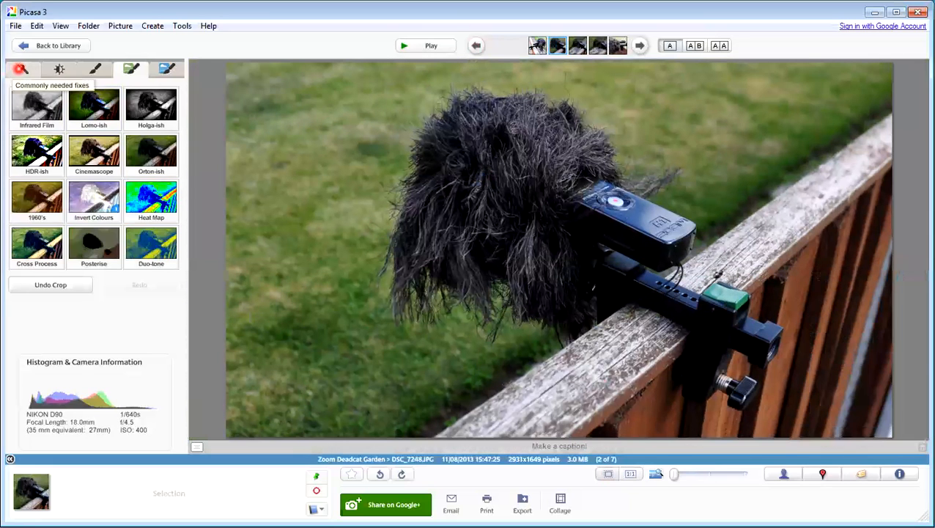
Step: Raise DSC_7248.JPG's Highlights to just over half and its Shadows to about an eighth of their ranges
{"action": "left_click", "coordinate": [21, 69]}
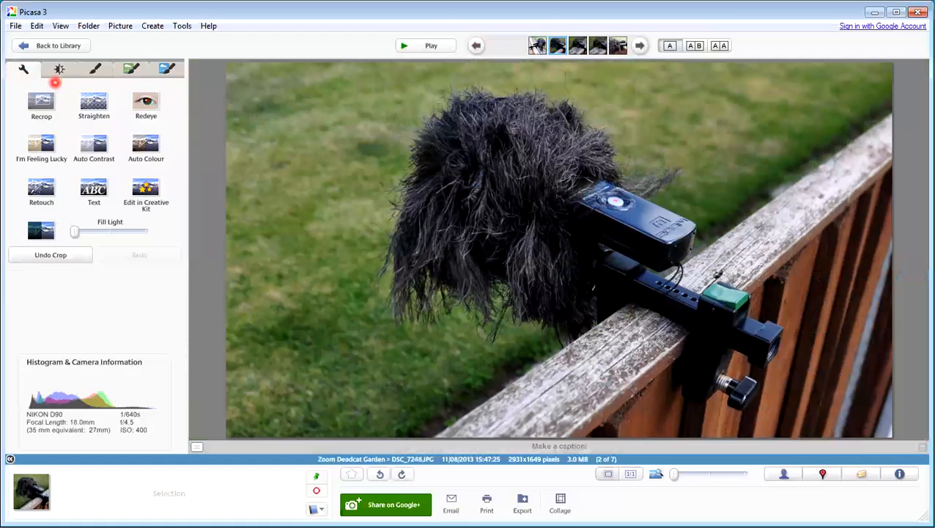
{"action": "left_click", "coordinate": [59, 69]}
{"action": "left_click_drag", "start_coordinate": [43, 145], "coordinate": [100, 150]}
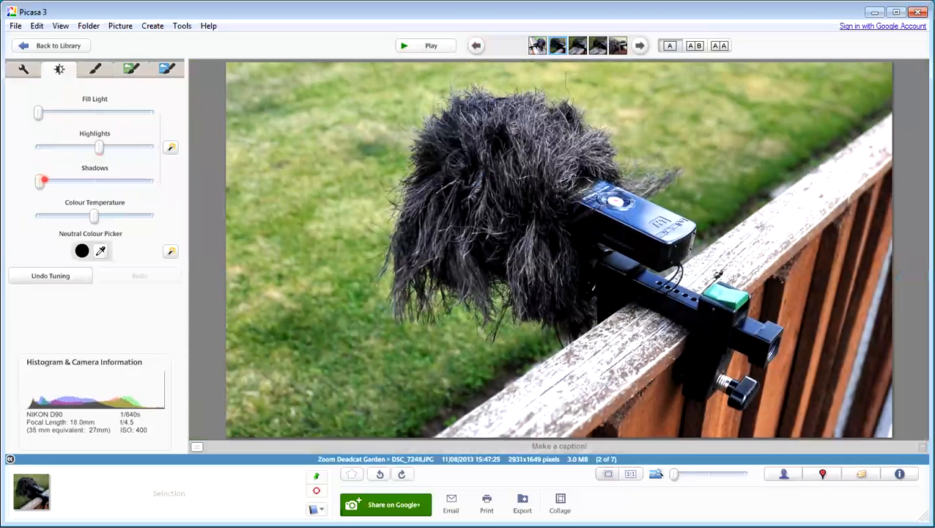
{"action": "left_click", "coordinate": [45, 180]}
{"action": "mouse_move", "coordinate": [62, 183]}
{"action": "left_mouse_down"}
{"action": "mouse_move", "coordinate": [34, 183]}
{"action": "mouse_move", "coordinate": [51, 182]}
{"action": "left_mouse_up"}
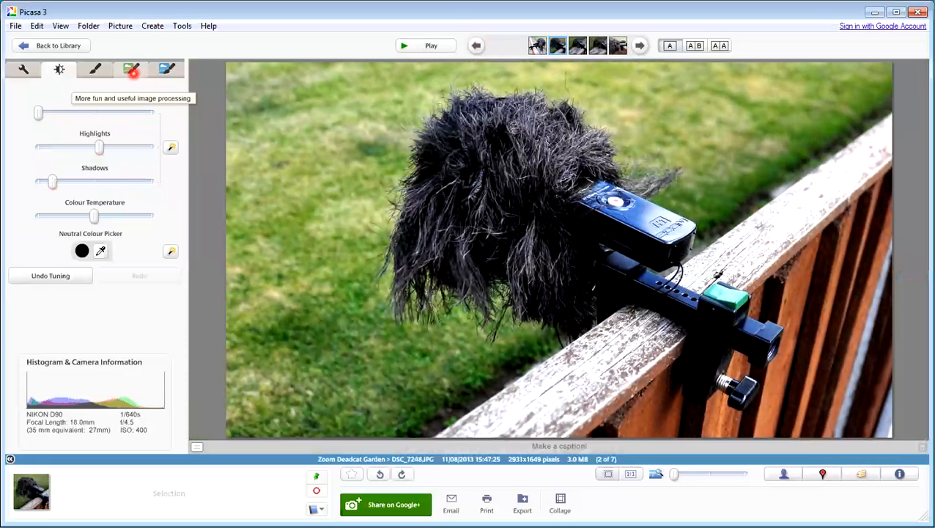
Step: Apply the Orton-ish effect to DSC_7248.JPG with Fade at about 65% and default Bloom and Brightness, and save a copy of the photo
{"action": "left_click", "coordinate": [132, 69]}
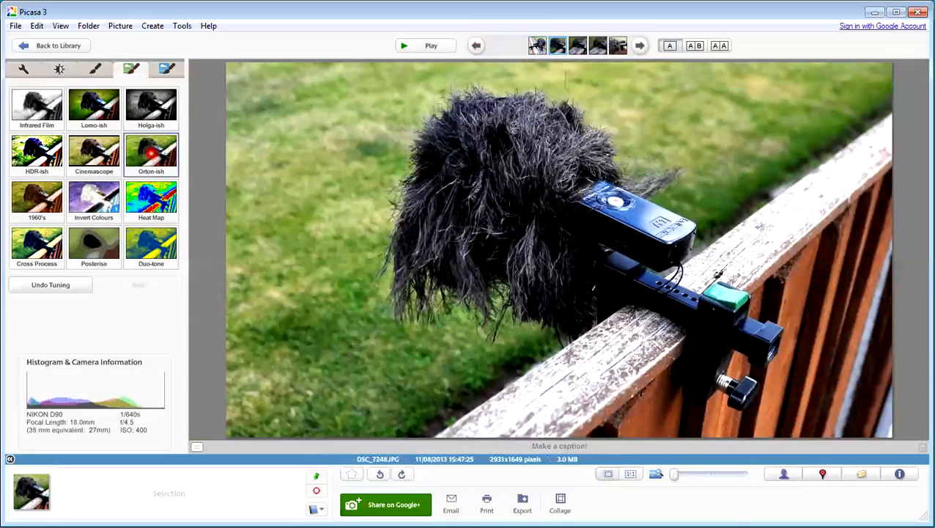
{"action": "left_click", "coordinate": [151, 152]}
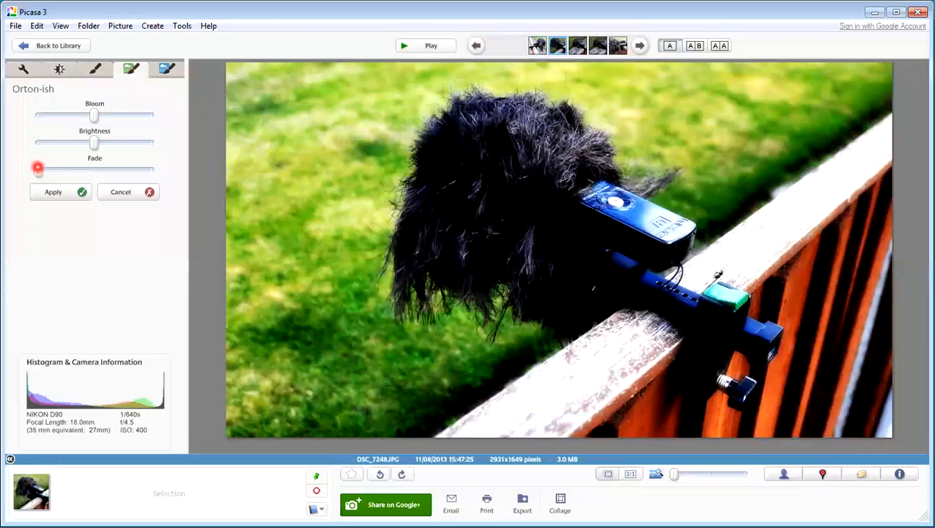
{"action": "left_click_drag", "start_coordinate": [37, 167], "coordinate": [114, 167]}
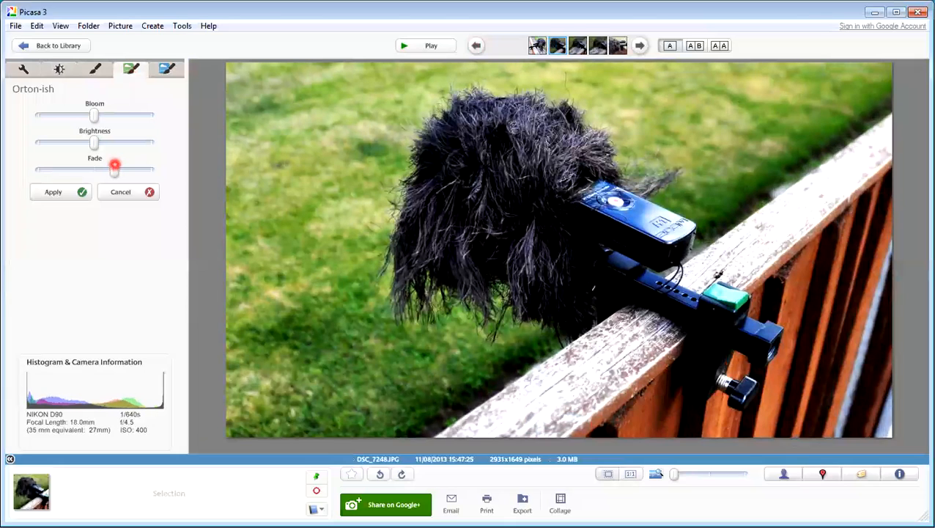
{"action": "left_click_drag", "start_coordinate": [114, 166], "coordinate": [111, 167]}
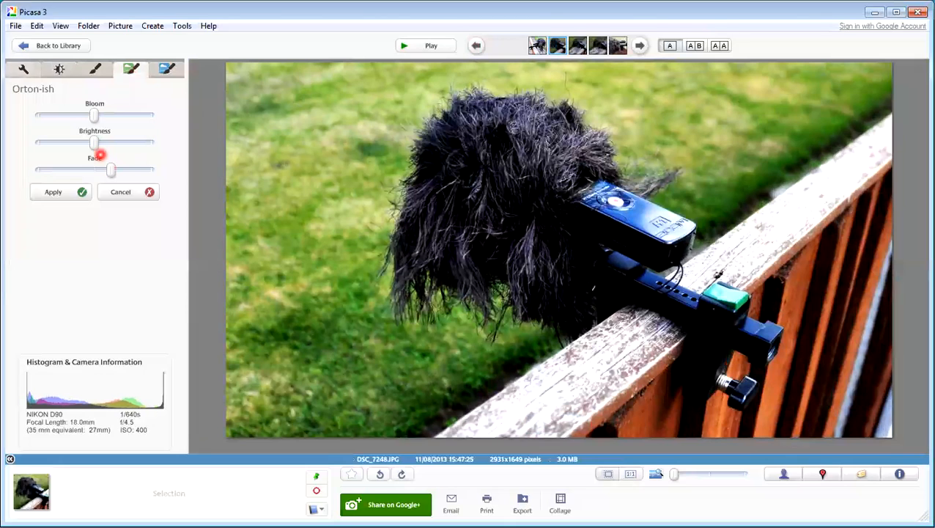
{"action": "left_click", "coordinate": [15, 26]}
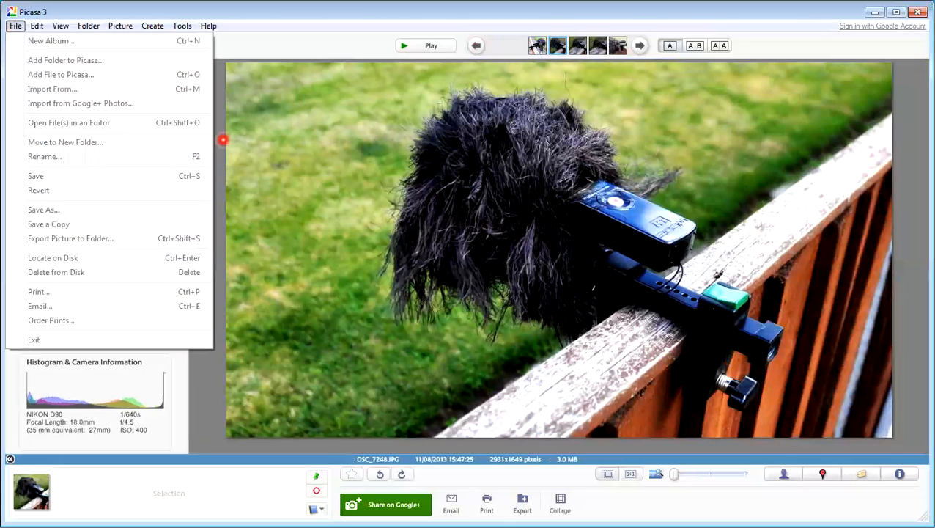
{"action": "left_click", "coordinate": [203, 373]}
{"action": "left_click", "coordinate": [47, 191]}
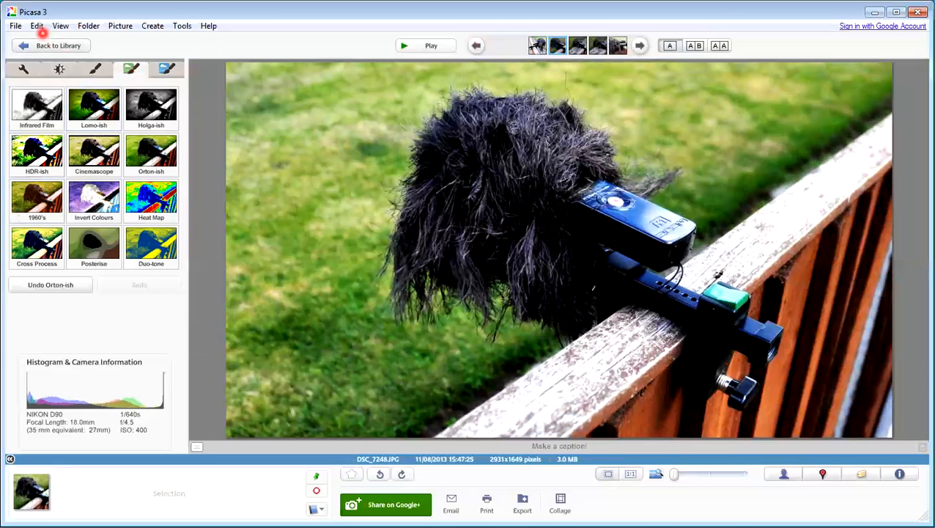
{"action": "left_click", "coordinate": [15, 25]}
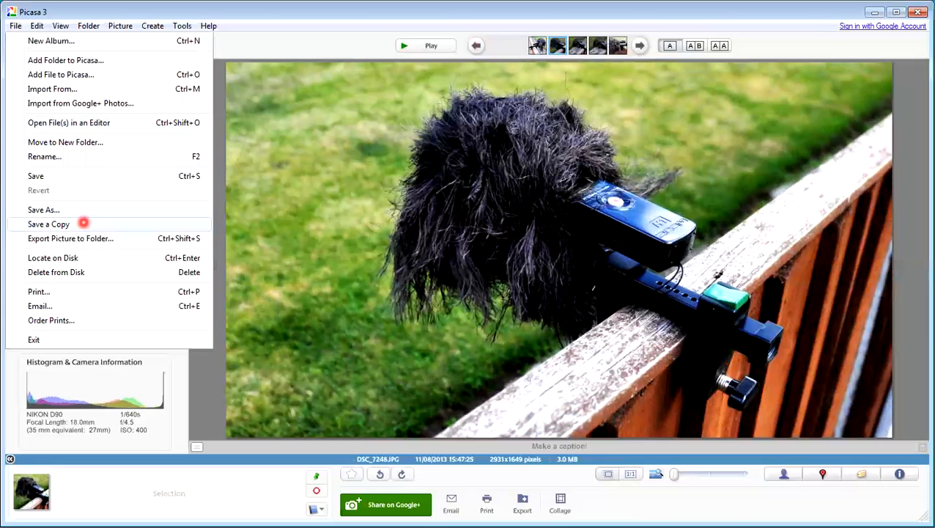
{"action": "left_click", "coordinate": [49, 224]}
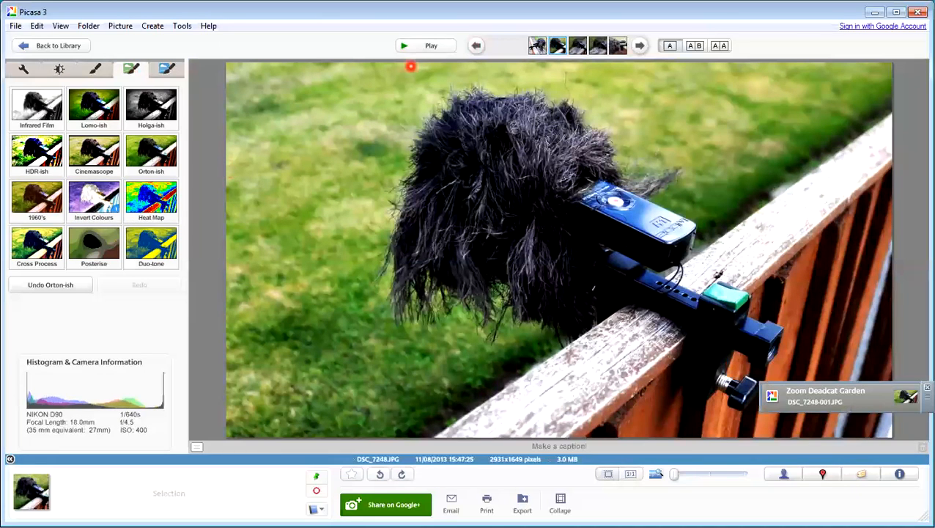
Step: Skip ahead to DSC_7250.JPG and raise its Highlights to about 40% and its Shadows to about an eighth of their ranges
{"action": "left_click", "coordinate": [639, 45]}
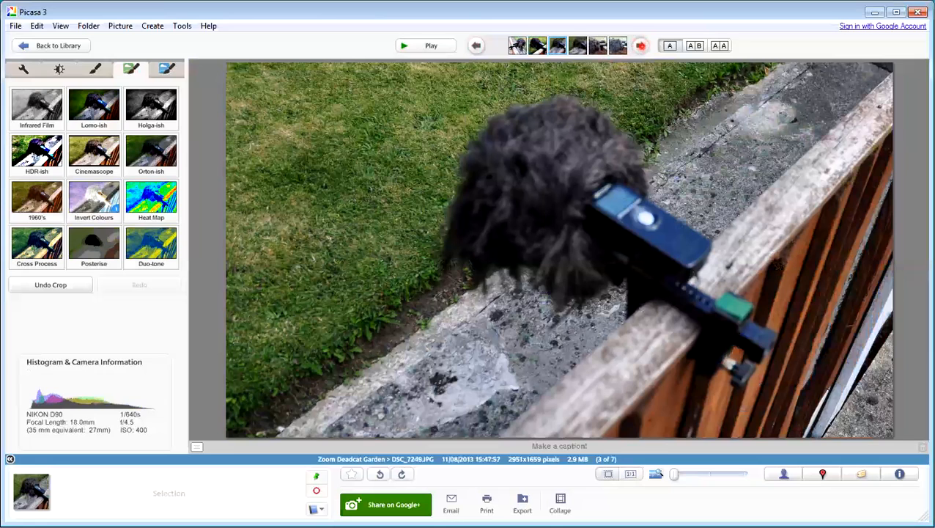
{"action": "left_click", "coordinate": [640, 45]}
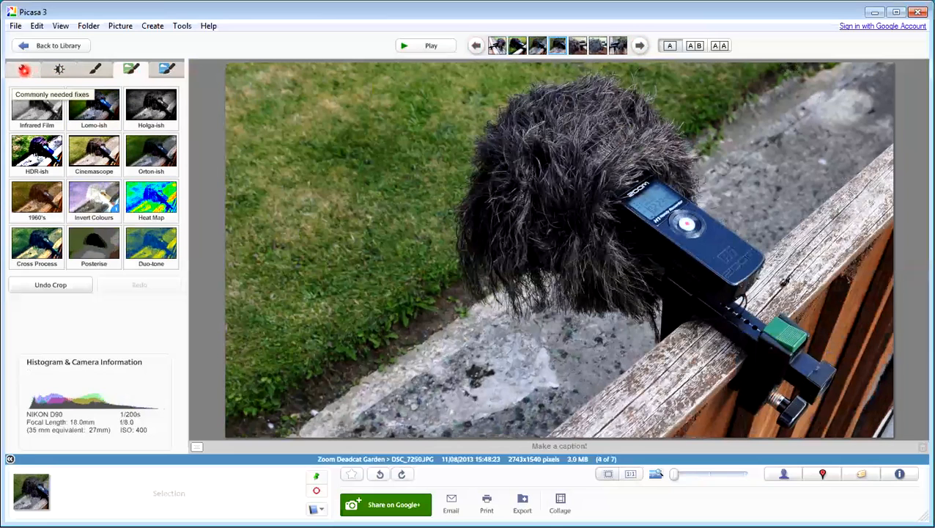
{"action": "left_click", "coordinate": [24, 68]}
{"action": "left_click", "coordinate": [59, 69]}
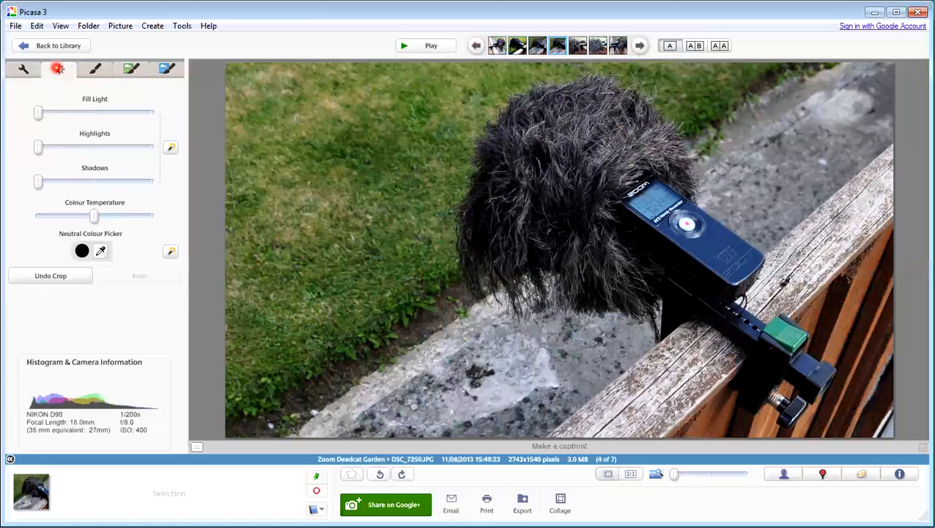
{"action": "left_click_drag", "start_coordinate": [43, 146], "coordinate": [85, 147]}
{"action": "left_click_drag", "start_coordinate": [38, 181], "coordinate": [50, 181]}
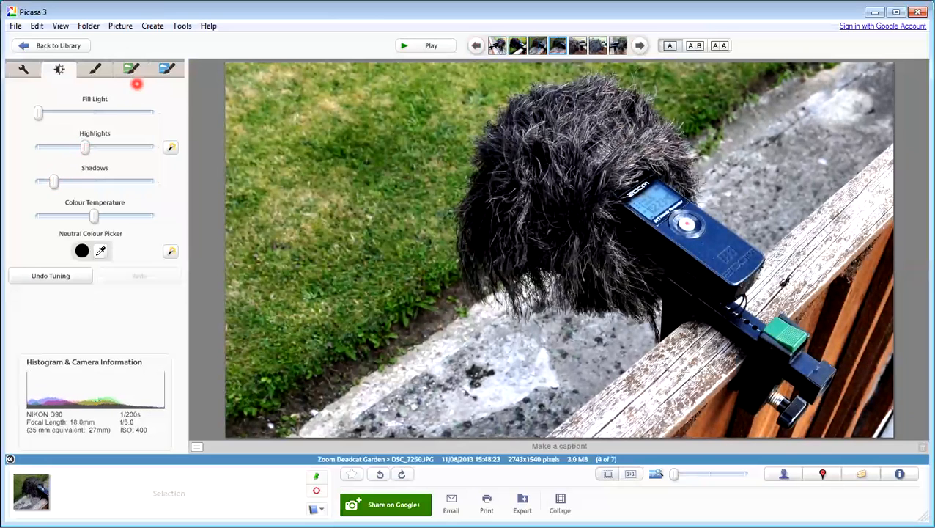
Step: Apply the Orton-ish effect to DSC_7250.JPG with Fade at just over half of its range, and save a copy of the photo
{"action": "left_click", "coordinate": [129, 67]}
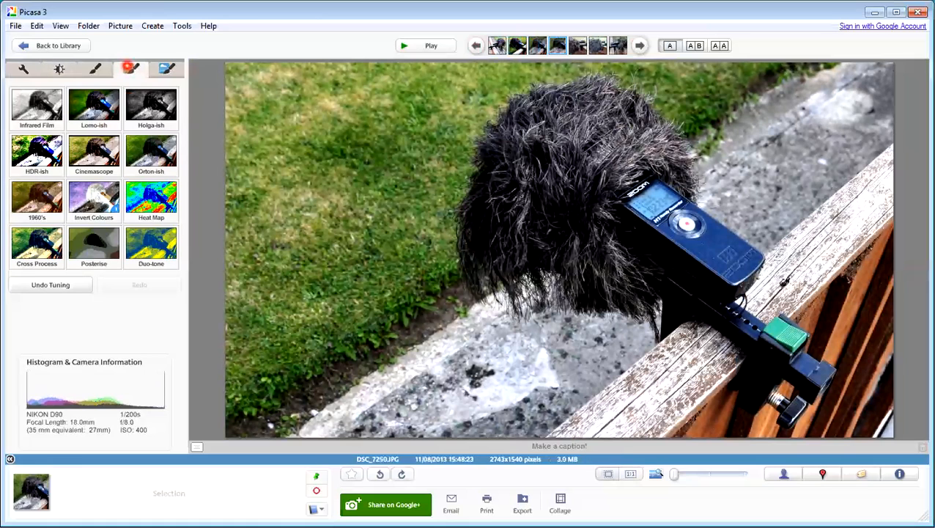
{"action": "left_click", "coordinate": [144, 147]}
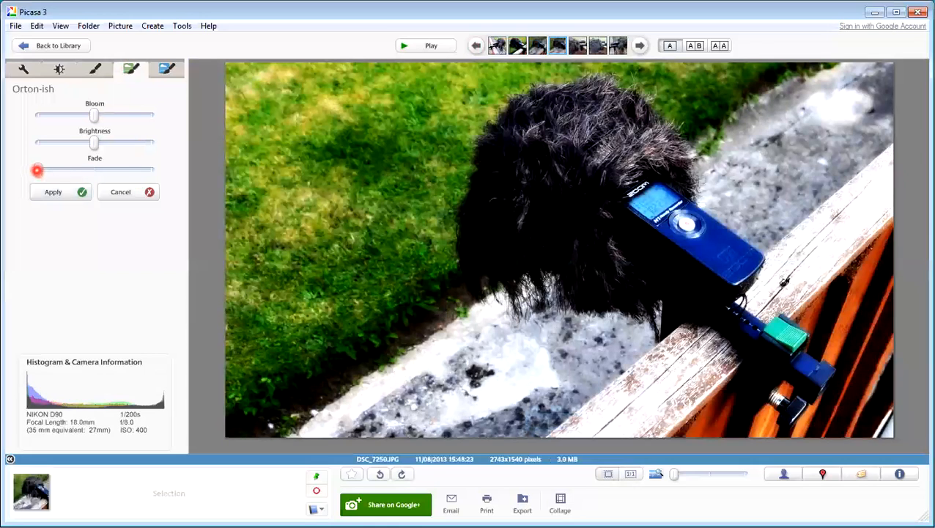
{"action": "left_click_drag", "start_coordinate": [37, 170], "coordinate": [121, 167]}
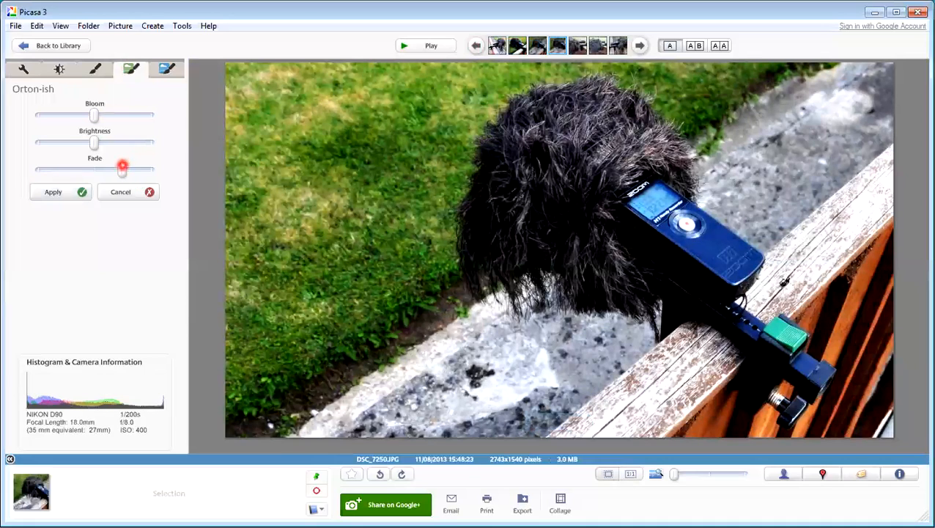
{"action": "left_click_drag", "start_coordinate": [123, 168], "coordinate": [102, 168]}
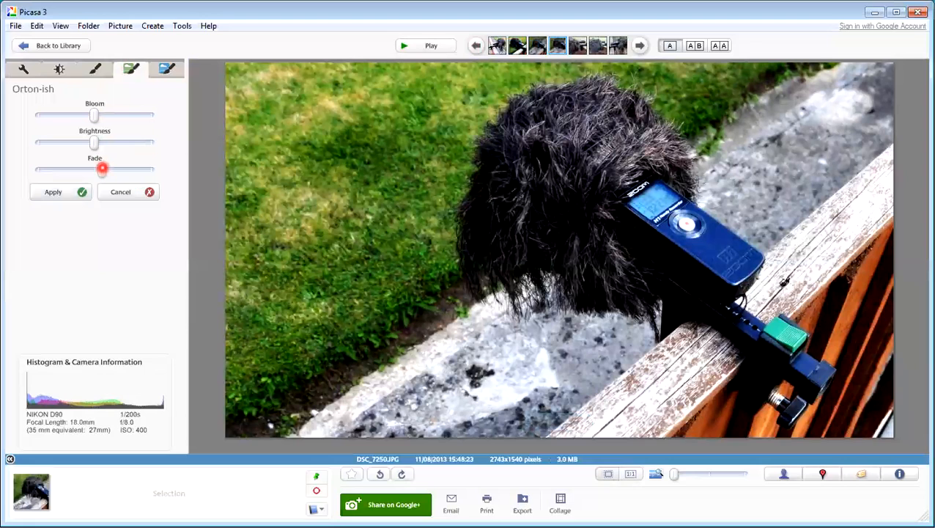
{"action": "left_click", "coordinate": [63, 193]}
{"action": "left_click", "coordinate": [15, 25]}
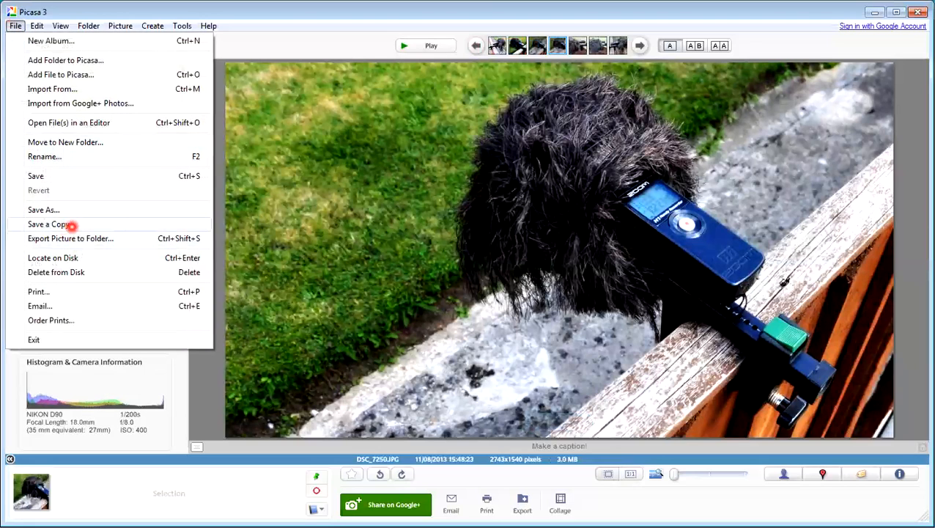
{"action": "left_click", "coordinate": [74, 225]}
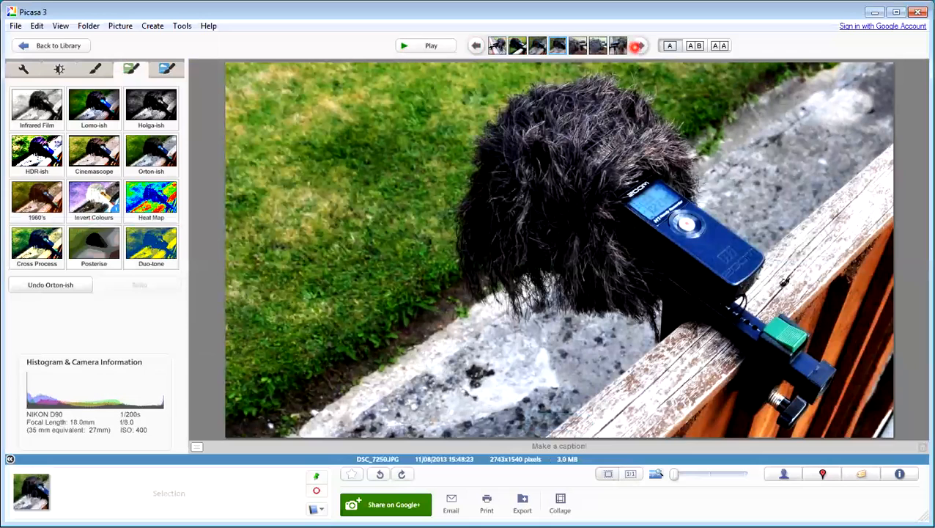
Step: Go to DSC_7251.JPG and raise both its Highlights and its Shadows to about a quarter of their ranges
{"action": "left_click", "coordinate": [639, 45]}
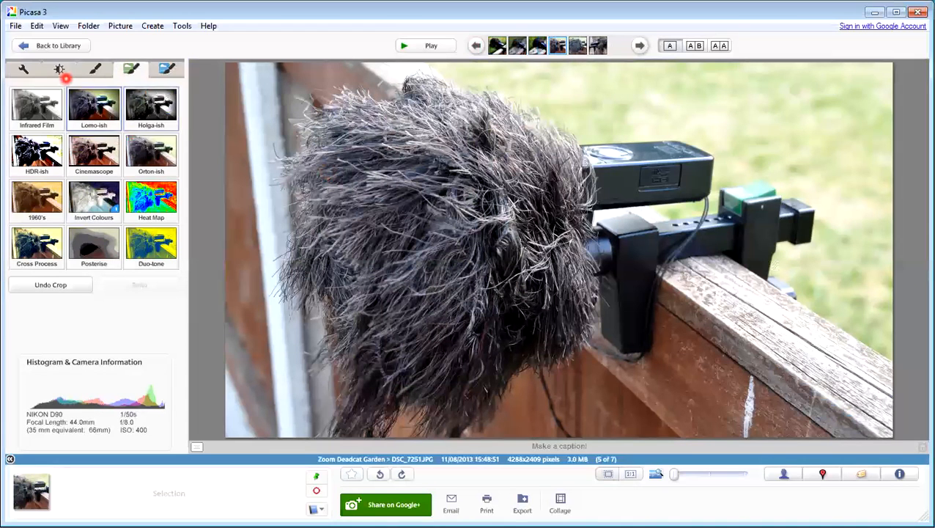
{"action": "left_click", "coordinate": [59, 71]}
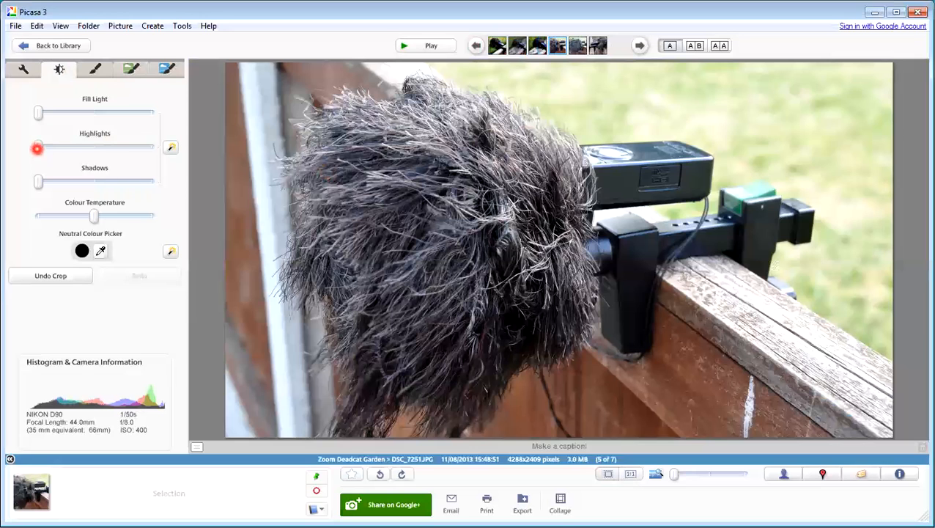
{"action": "left_click_drag", "start_coordinate": [37, 149], "coordinate": [68, 148]}
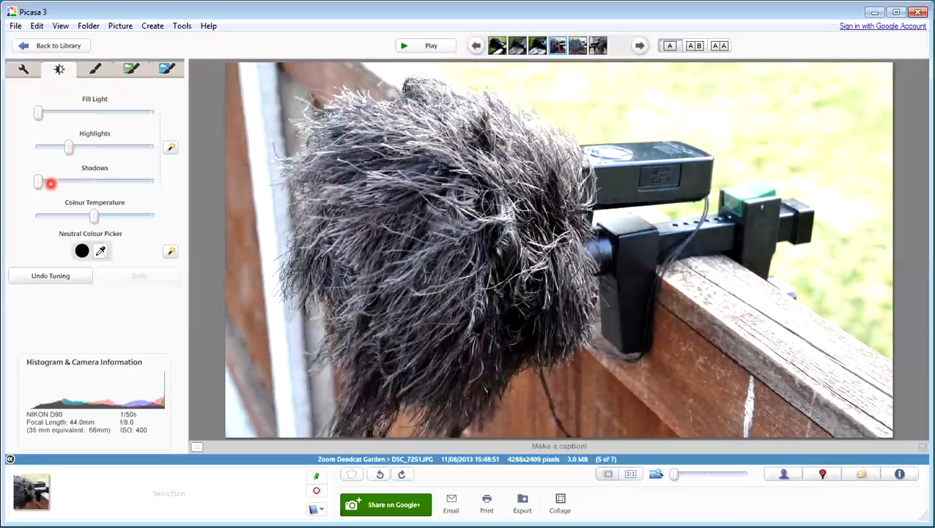
{"action": "left_click_drag", "start_coordinate": [44, 180], "coordinate": [62, 182]}
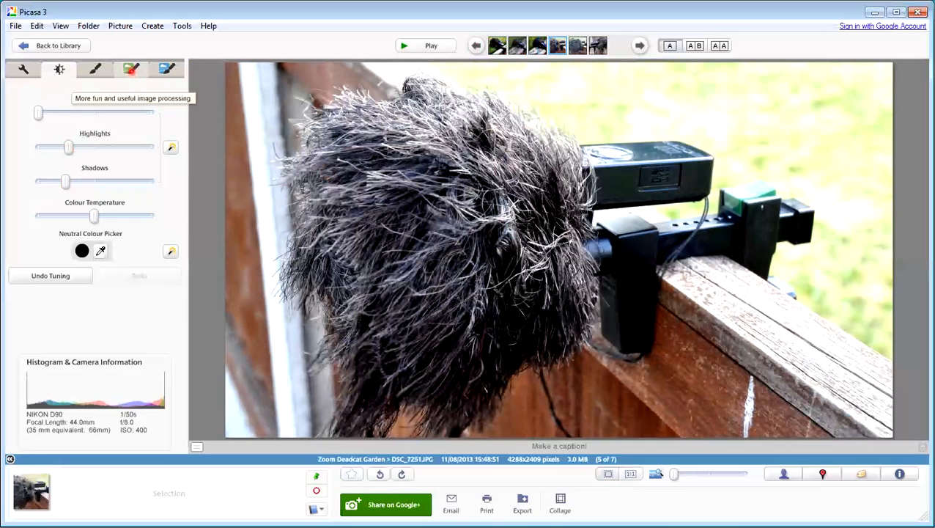
Step: Apply the Orton-ish effect to DSC_7251.JPG with Fade at about 55%, and save a copy of the photo
{"action": "left_click", "coordinate": [131, 69]}
{"action": "left_click", "coordinate": [144, 156]}
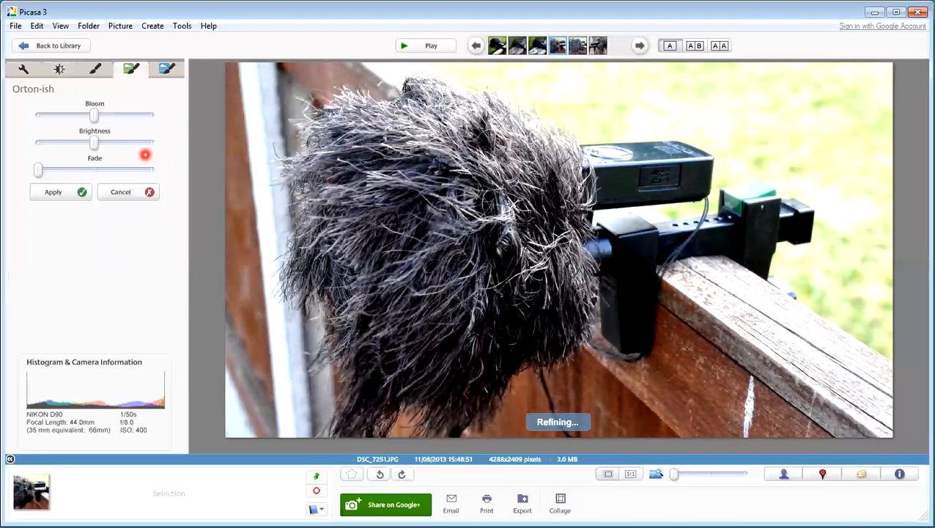
{"action": "left_click_drag", "start_coordinate": [38, 169], "coordinate": [100, 170]}
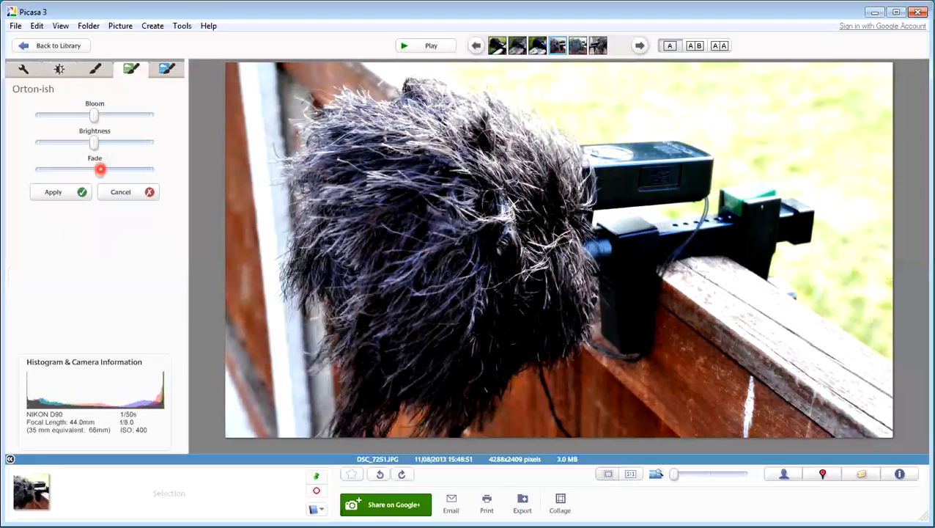
{"action": "left_click", "coordinate": [65, 191]}
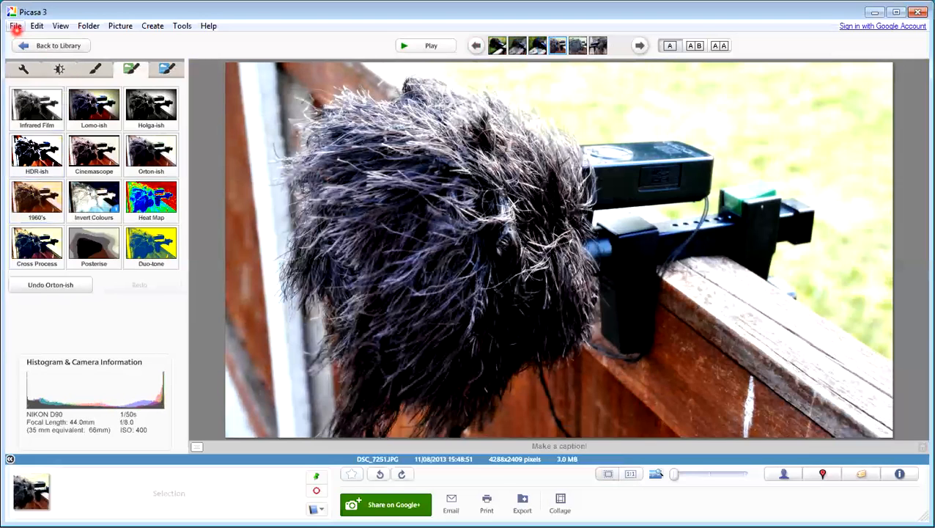
{"action": "left_click", "coordinate": [15, 27]}
{"action": "left_click", "coordinate": [94, 219]}
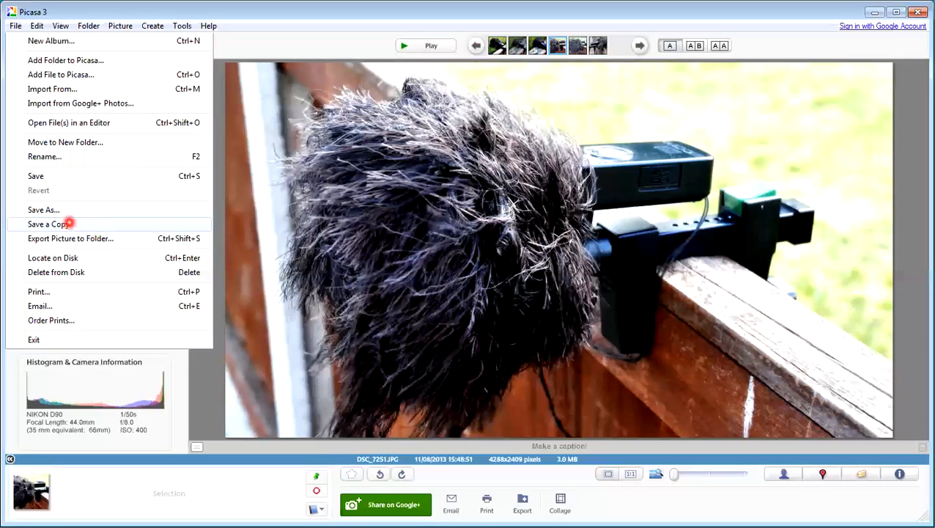
{"action": "left_click", "coordinate": [68, 223]}
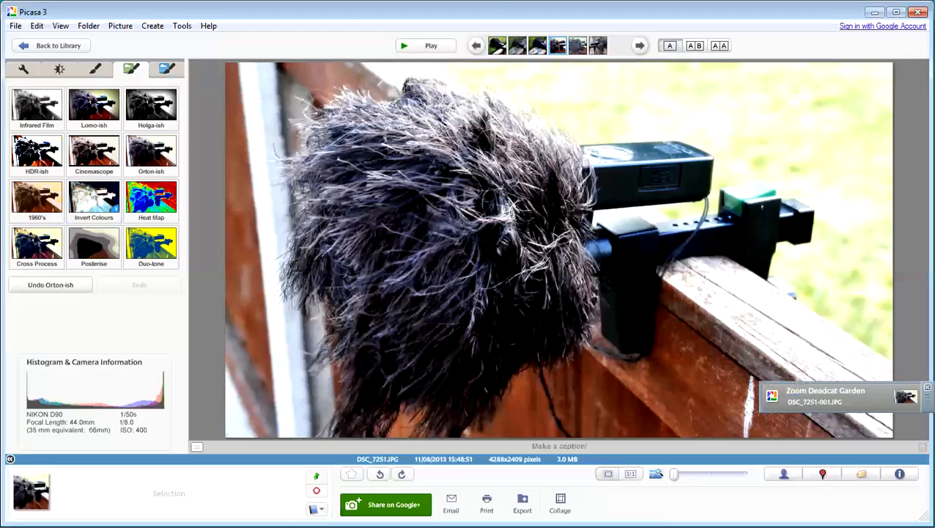
Step: Go to DSC_7252.JPG and raise its Highlights to about 40% and its Shadows to just over a third of their ranges
{"action": "left_click", "coordinate": [638, 45]}
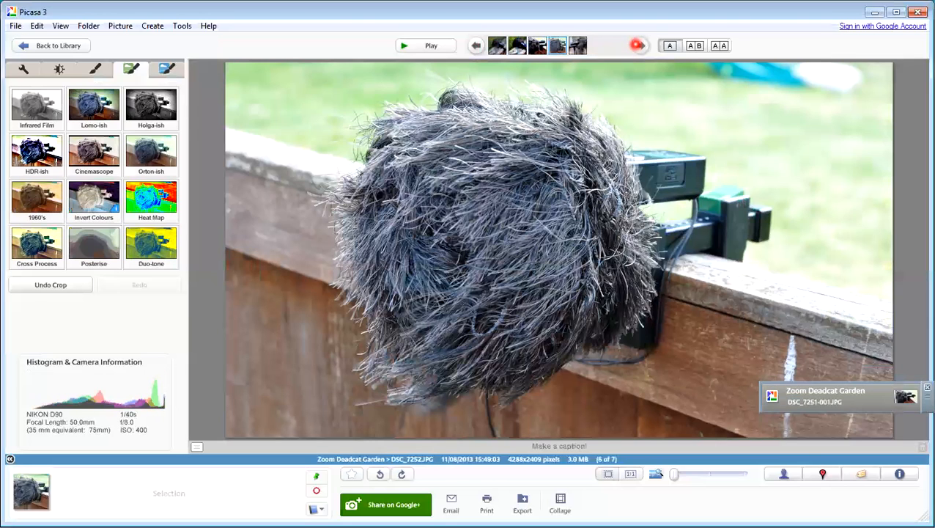
{"action": "left_click", "coordinate": [149, 151]}
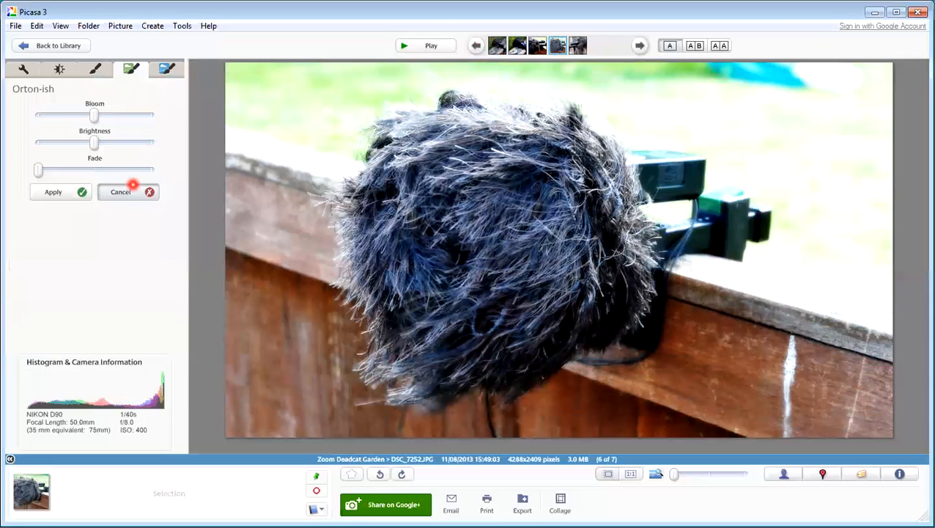
{"action": "left_click", "coordinate": [133, 185]}
{"action": "left_click", "coordinate": [59, 69]}
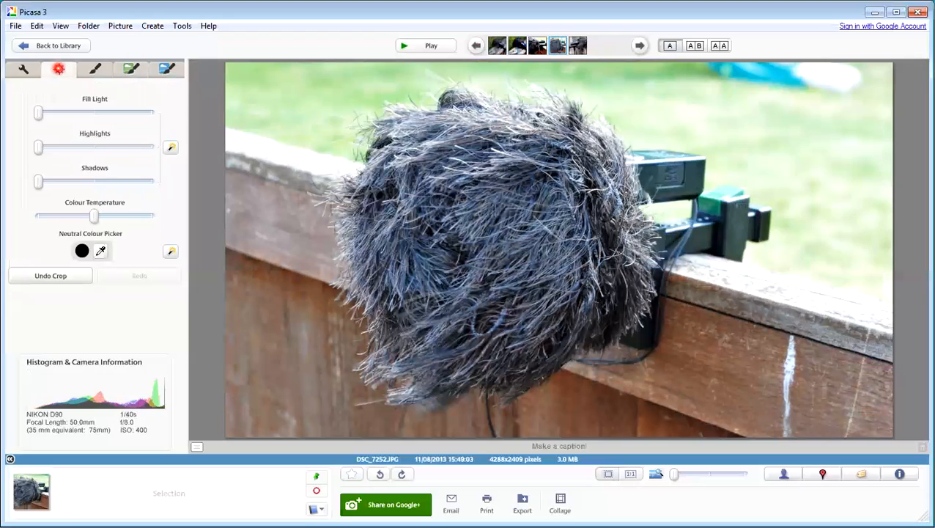
{"action": "left_click_drag", "start_coordinate": [38, 147], "coordinate": [85, 149]}
{"action": "left_click_drag", "start_coordinate": [38, 181], "coordinate": [79, 187]}
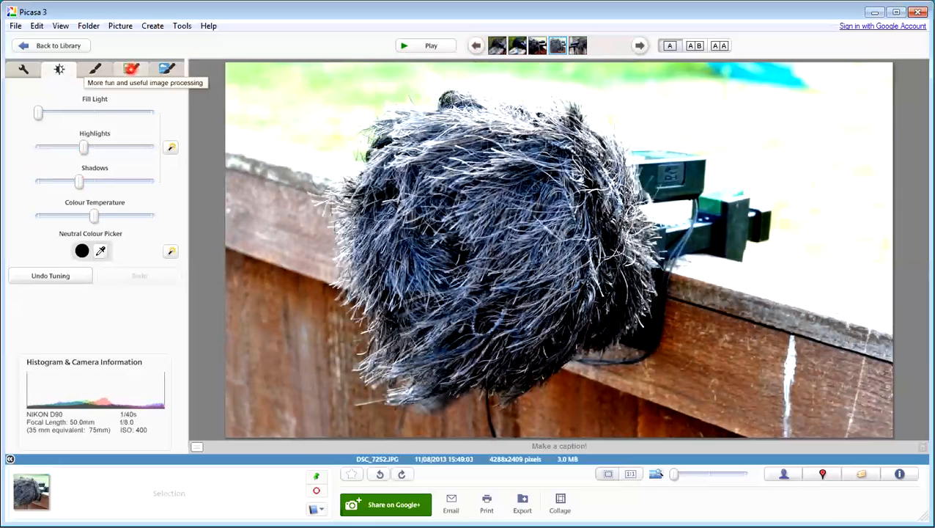
Step: Apply the Orton-ish effect to DSC_7252.JPG with Fade at about a quarter of its range, and save a copy of the photo
{"action": "left_click", "coordinate": [132, 68]}
{"action": "left_click", "coordinate": [145, 161]}
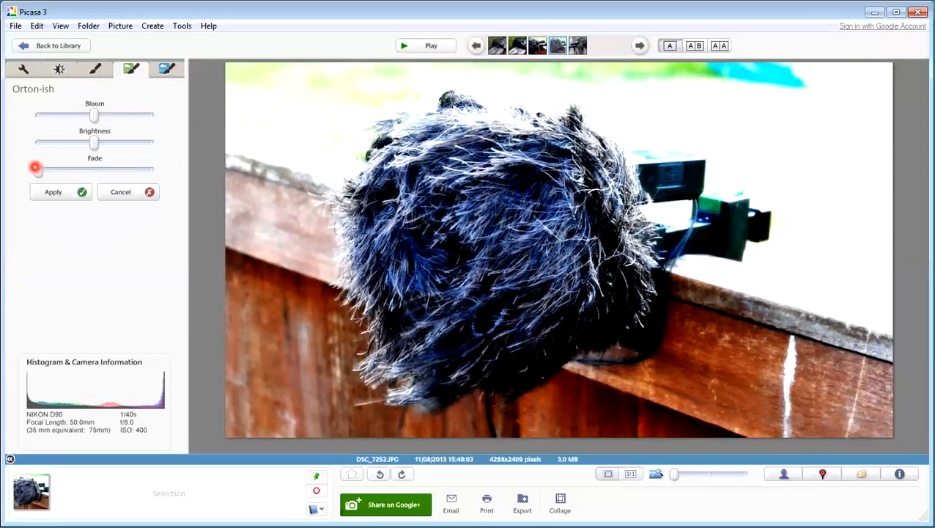
{"action": "left_click_drag", "start_coordinate": [41, 169], "coordinate": [65, 165]}
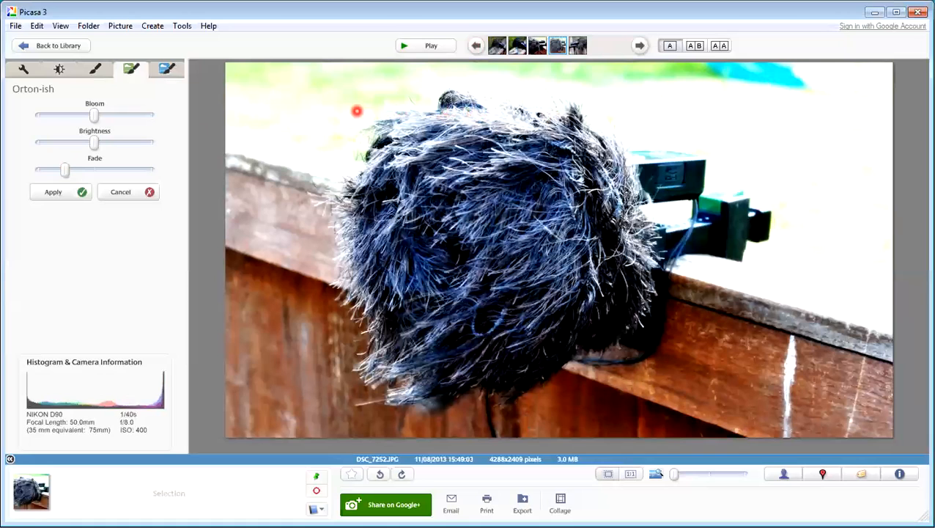
{"action": "left_click", "coordinate": [52, 189]}
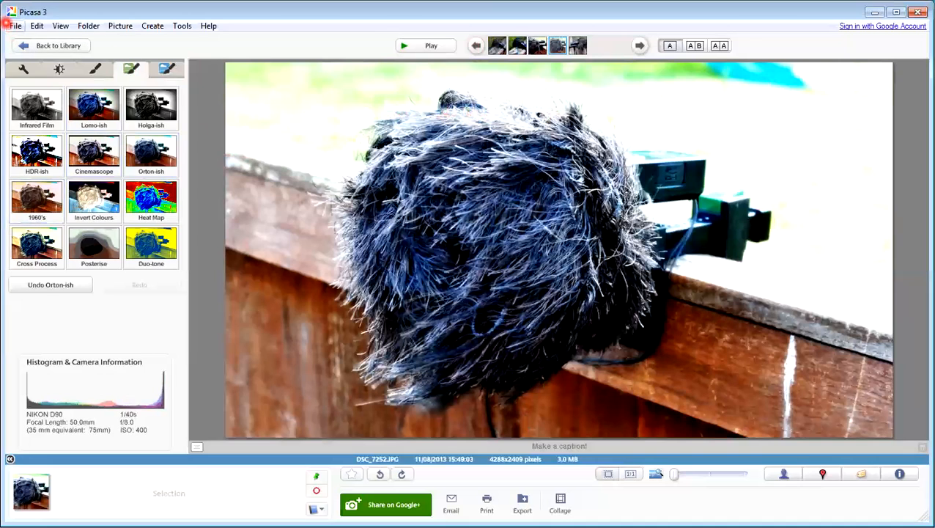
{"action": "left_click", "coordinate": [9, 23]}
{"action": "left_click", "coordinate": [132, 222]}
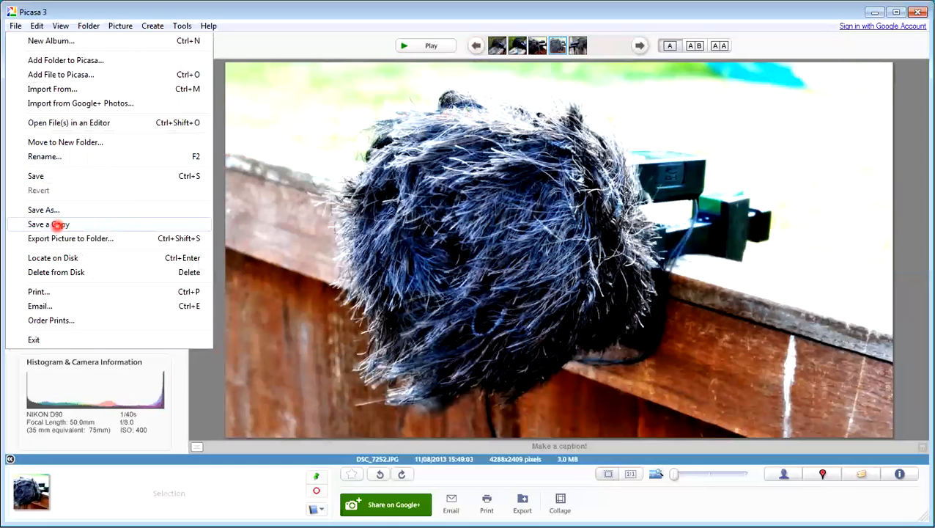
{"action": "left_click", "coordinate": [55, 224]}
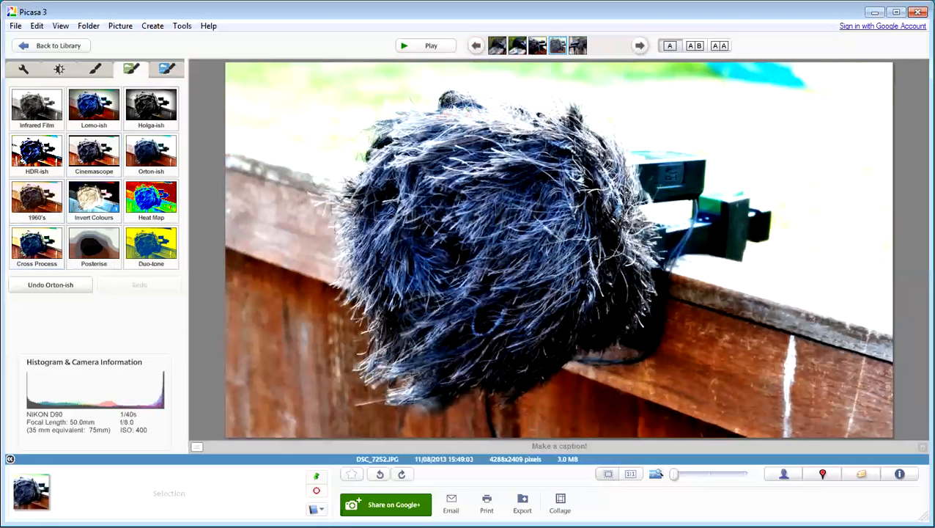
Step: Go to DSC_7253.JPG and raise both its Highlights and its Shadows to about an eighth of their ranges
{"action": "left_click", "coordinate": [639, 45]}
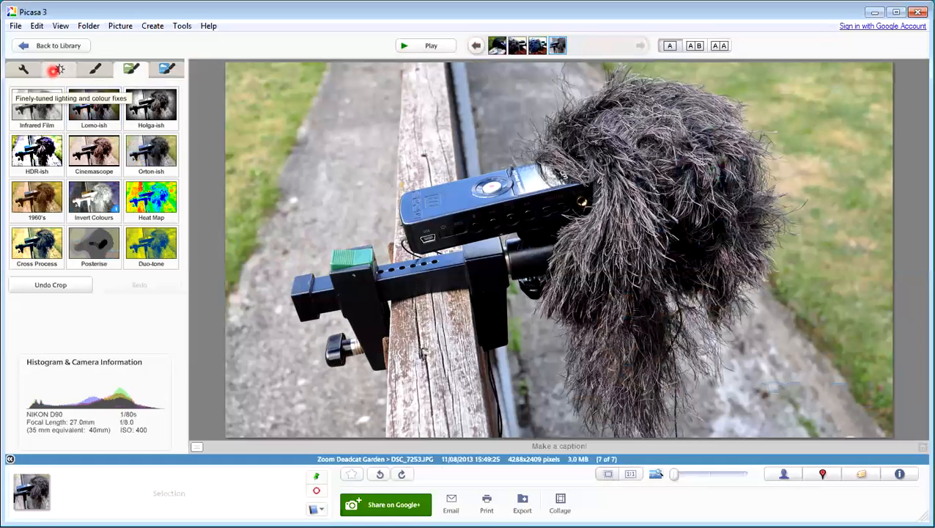
{"action": "left_click", "coordinate": [56, 70]}
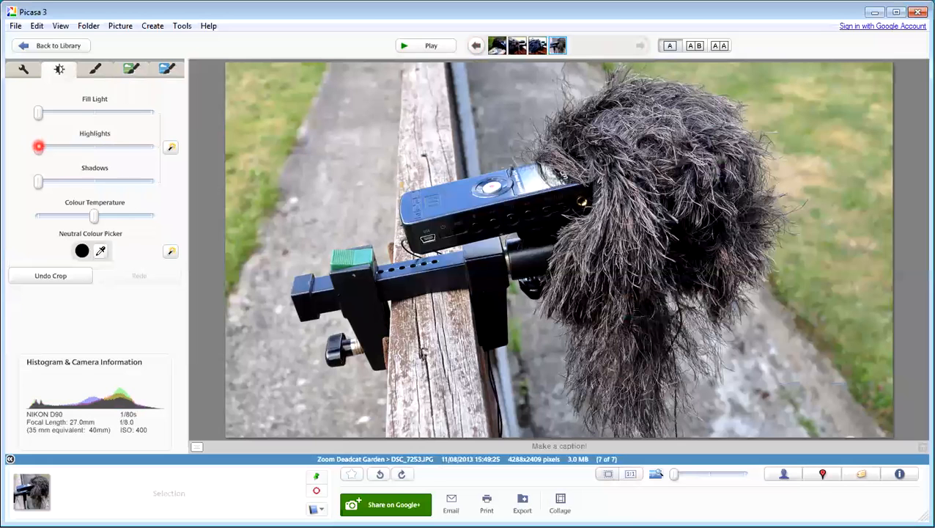
{"action": "left_click_drag", "start_coordinate": [38, 146], "coordinate": [63, 147]}
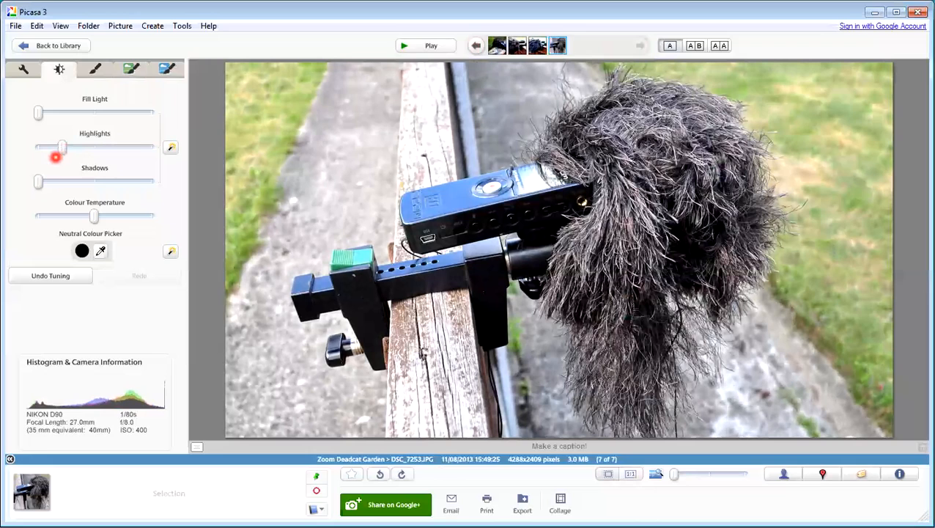
{"action": "mouse_move", "coordinate": [62, 147]}
{"action": "left_mouse_down"}
{"action": "mouse_move", "coordinate": [102, 144]}
{"action": "mouse_move", "coordinate": [50, 148]}
{"action": "mouse_move", "coordinate": [58, 149]}
{"action": "mouse_move", "coordinate": [50, 163]}
{"action": "mouse_move", "coordinate": [46, 148]}
{"action": "left_mouse_up"}
{"action": "left_click_drag", "start_coordinate": [40, 180], "coordinate": [53, 181]}
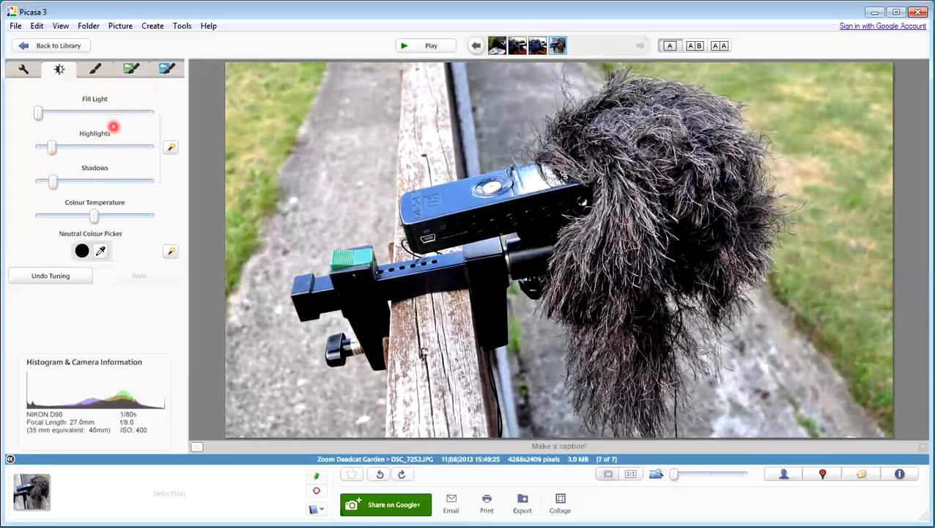
Step: Apply the Orton-ish effect to DSC_7253.JPG with Fade at about a third of its range, and save a copy of the photo
{"action": "left_click", "coordinate": [131, 69]}
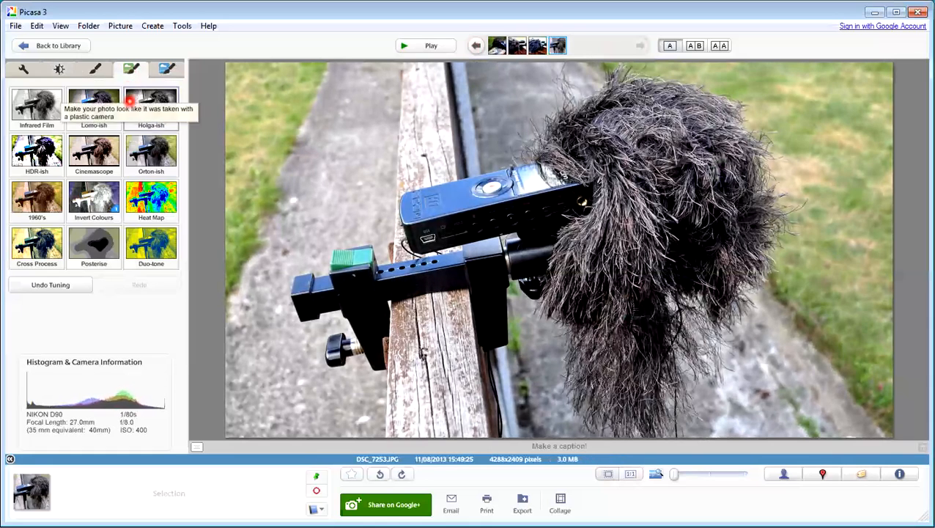
{"action": "left_click", "coordinate": [145, 152]}
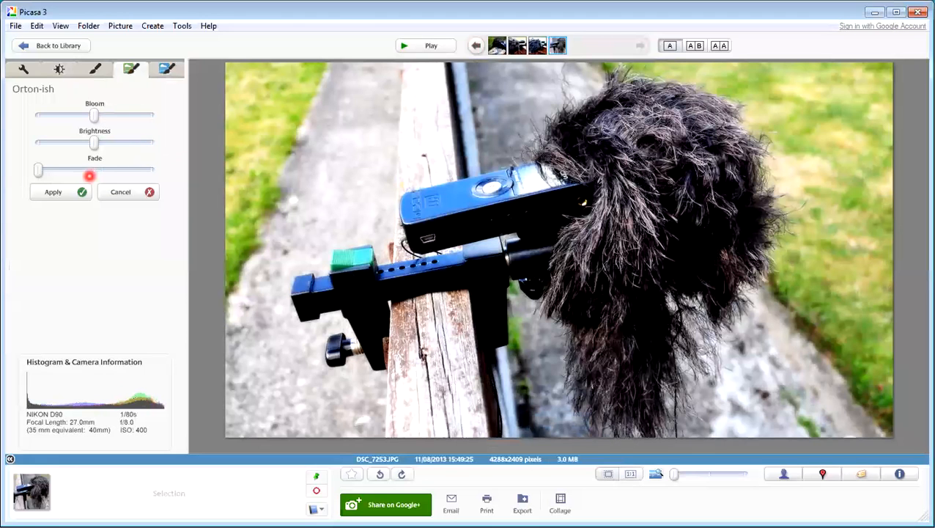
{"action": "left_click_drag", "start_coordinate": [40, 171], "coordinate": [74, 168]}
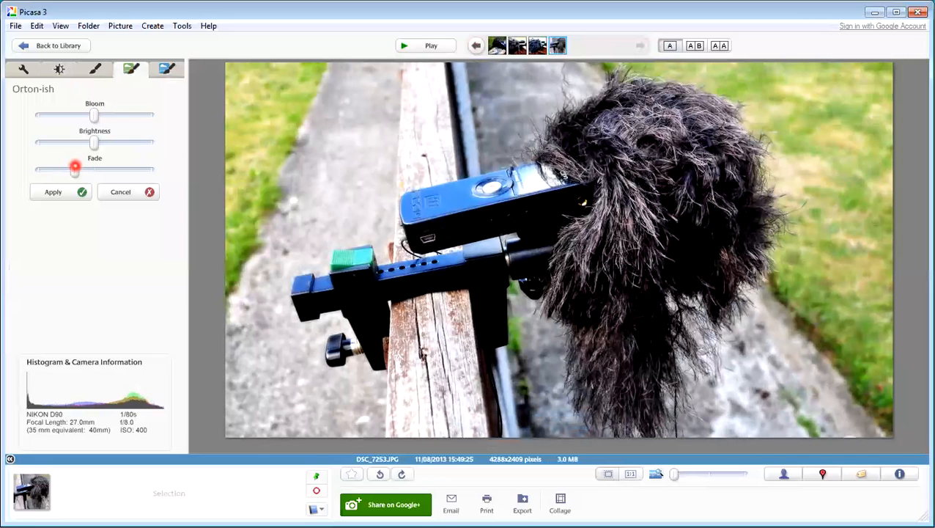
{"action": "left_click", "coordinate": [54, 192]}
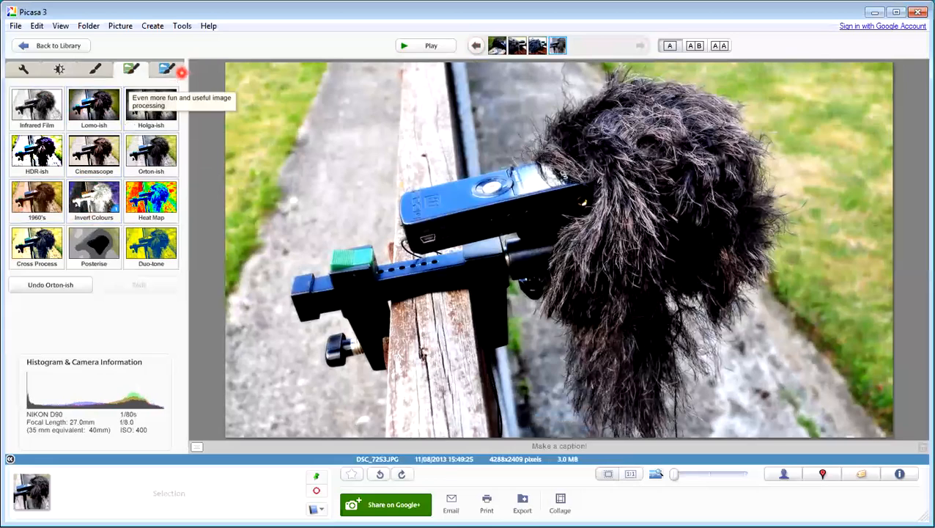
{"action": "left_click", "coordinate": [170, 69]}
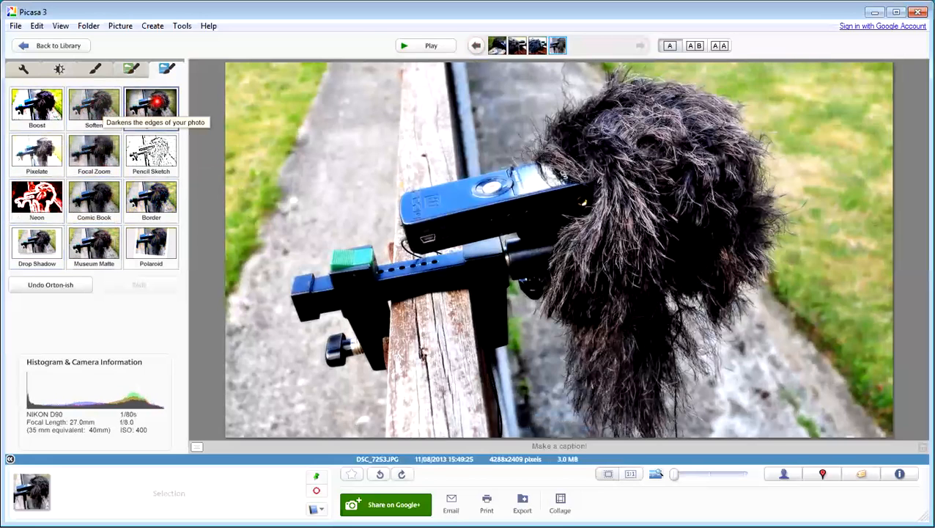
{"action": "left_click", "coordinate": [16, 26]}
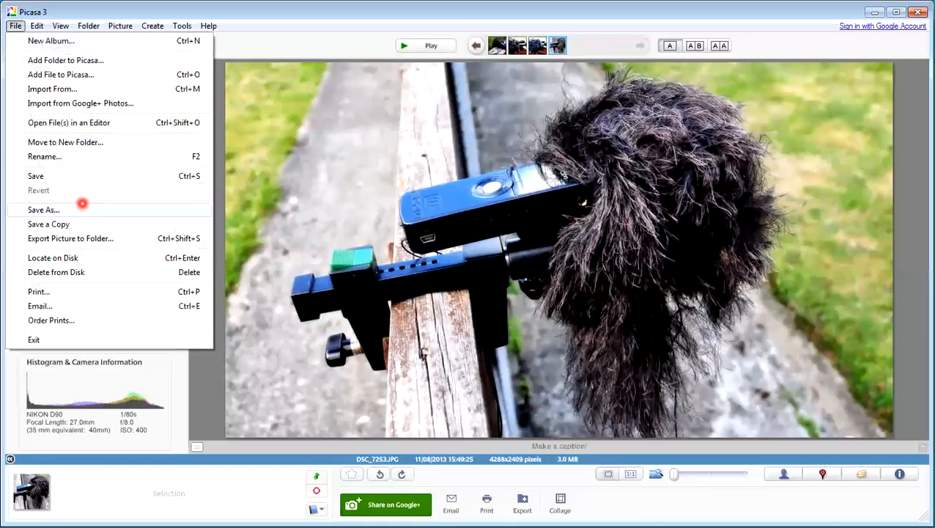
{"action": "left_click", "coordinate": [94, 224]}
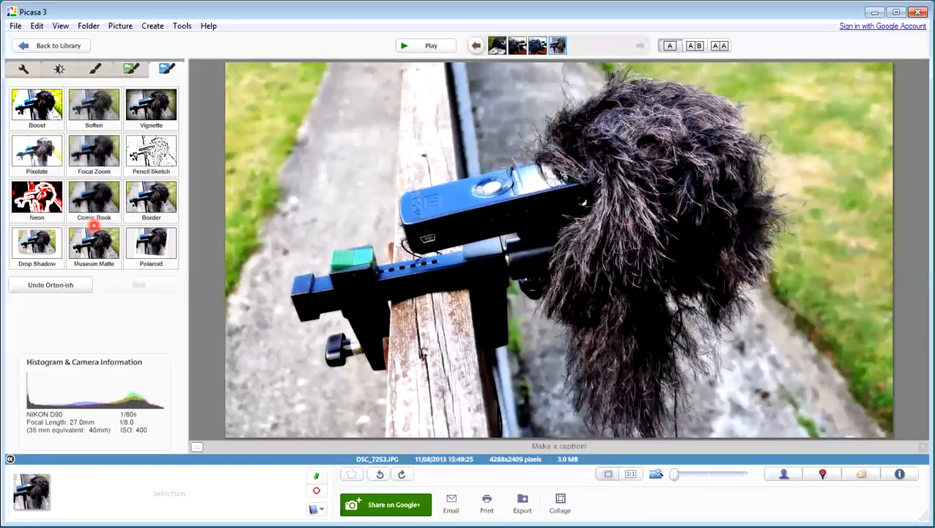